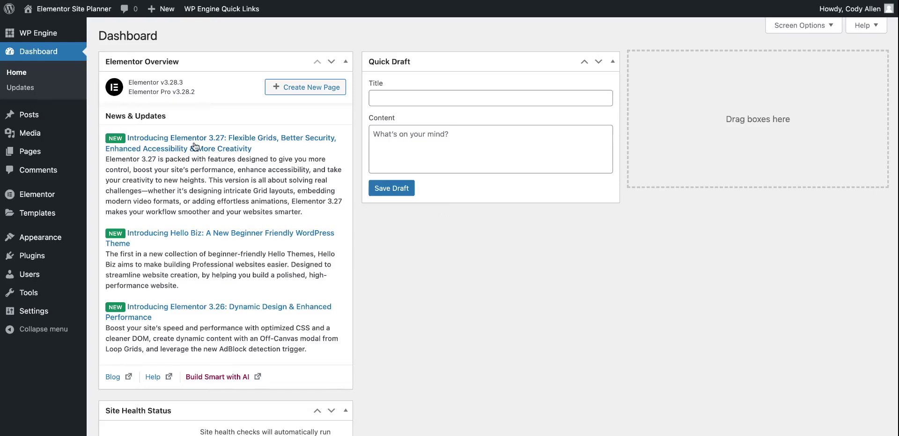
Open the list of all existing pages on the WordPress site
{"action": "mouse_move", "coordinate": [23, 156]}
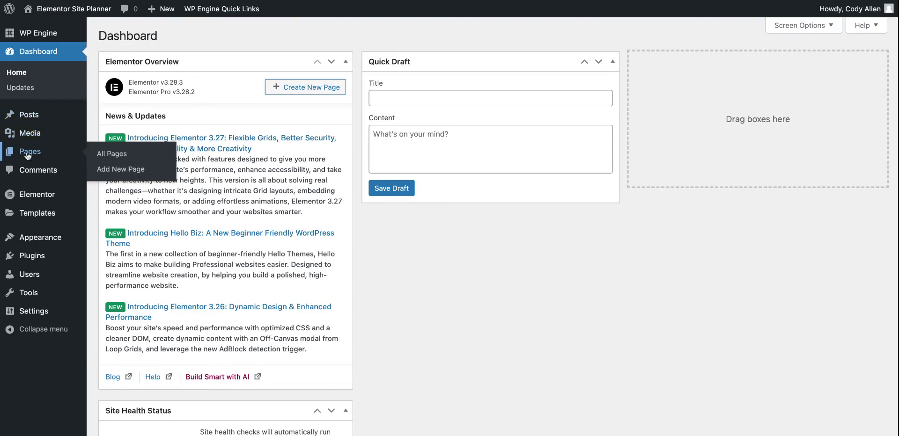
{"action": "left_click", "coordinate": [28, 155]}
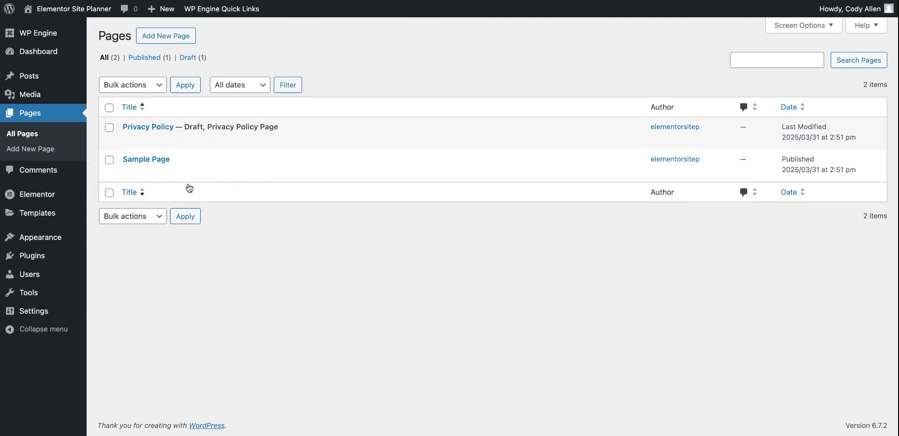
{"action": "mouse_move", "coordinate": [34, 200]}
{"action": "mouse_move", "coordinate": [62, 198]}
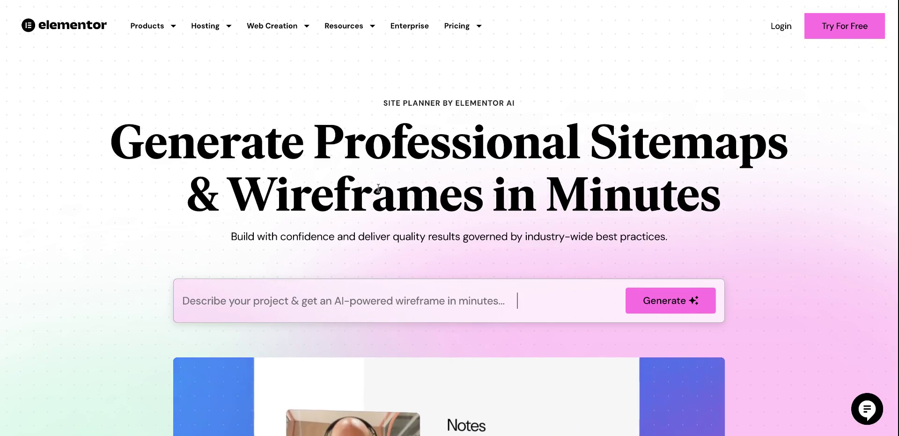
Switch to Elementor's Site Planner and start a new site brief with the AI chat
{"action": "left_click", "coordinate": [847, 31]}
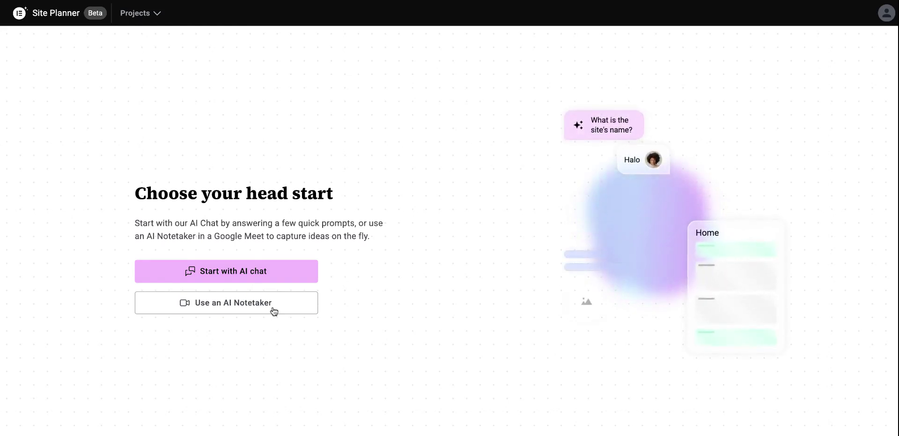
{"action": "left_click", "coordinate": [311, 247]}
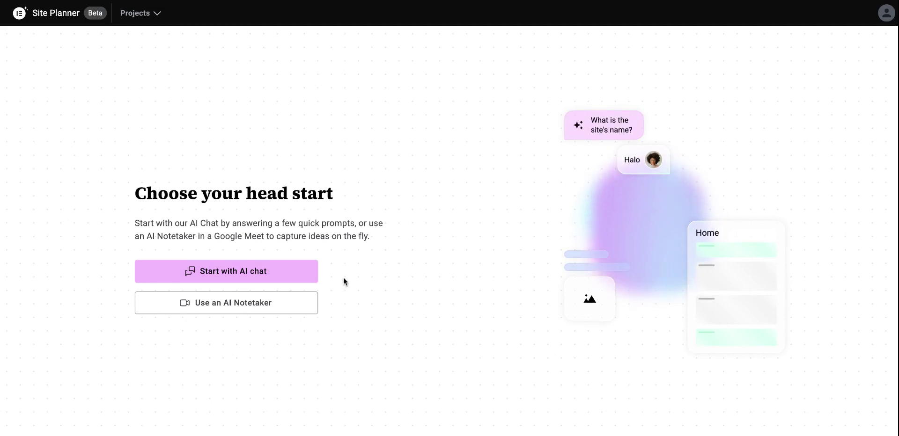
{"action": "left_click", "coordinate": [243, 277]}
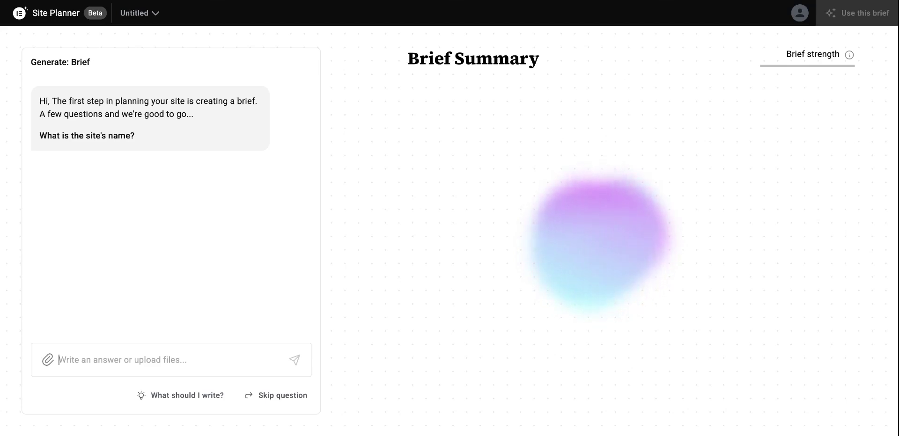
Answer the site name question with "Element Construction" and submit it
{"action": "type", "text": "E"}
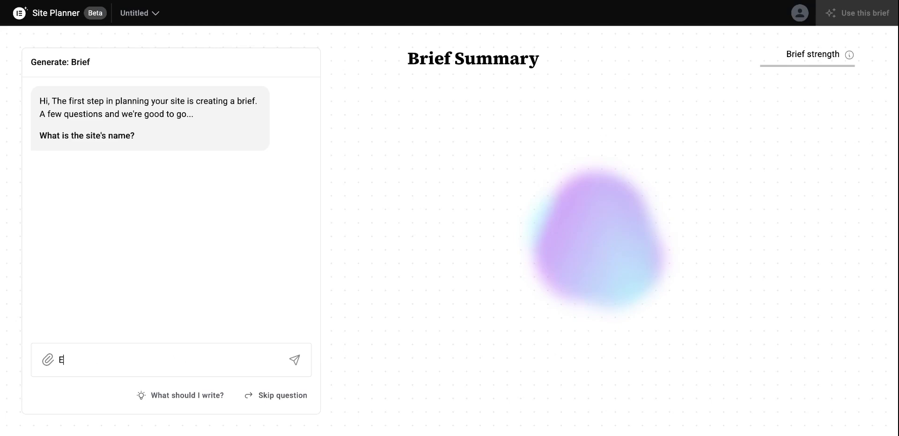
{"action": "type", "text": "lement C"}
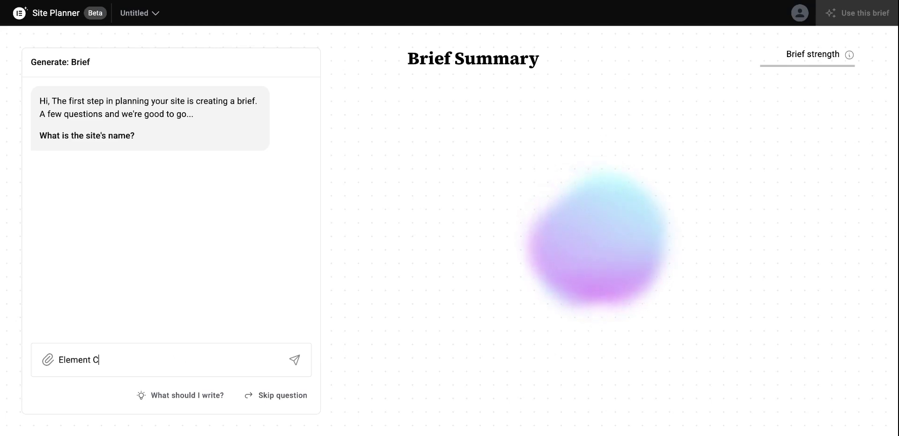
{"action": "type", "text": "ontruction"}
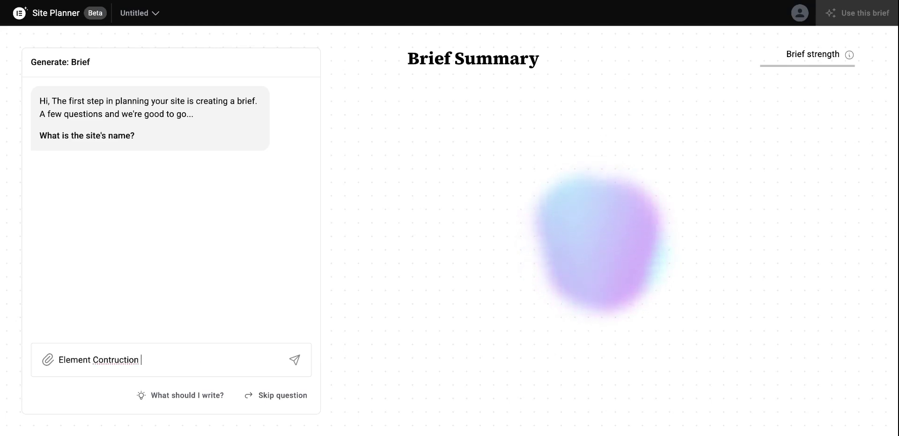
{"action": "key", "text": "BackSpace"}
{"action": "key", "text": "BackSpace"}
{"action": "key", "text": "BackSpace"}
{"action": "key", "text": "BackSpace"}
{"action": "key", "text": "BackSpace"}
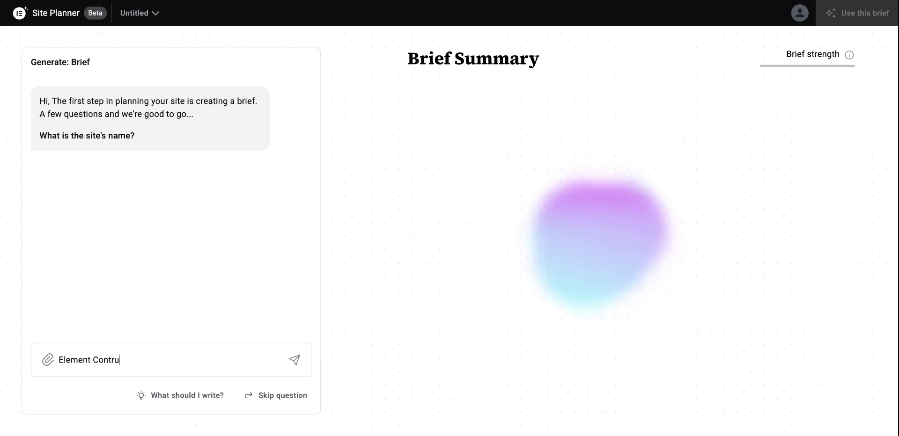
{"action": "type", "text": "uction"}
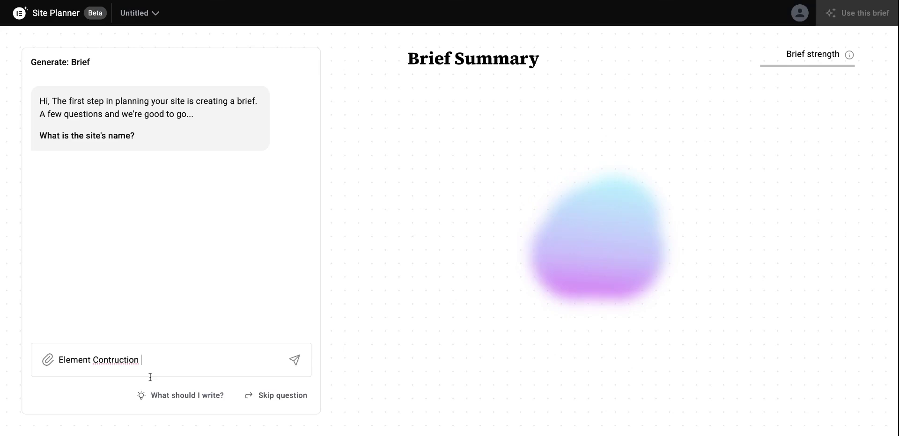
{"action": "double_click", "coordinate": [125, 360]}
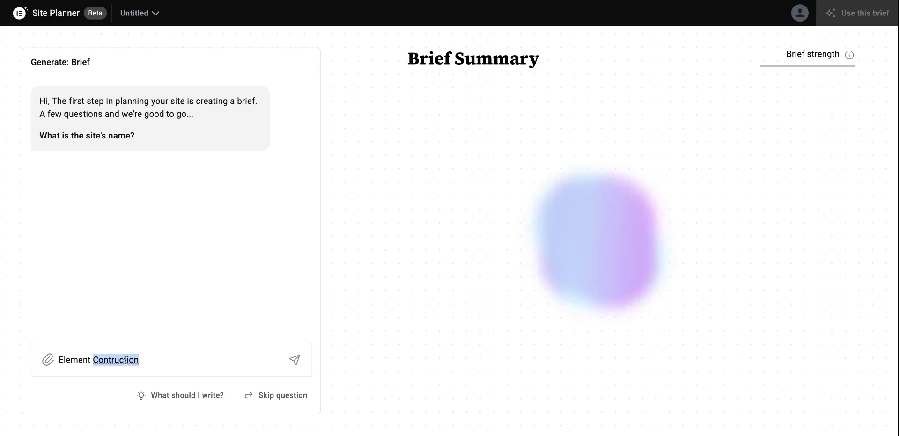
{"action": "type", "text": "Construction"}
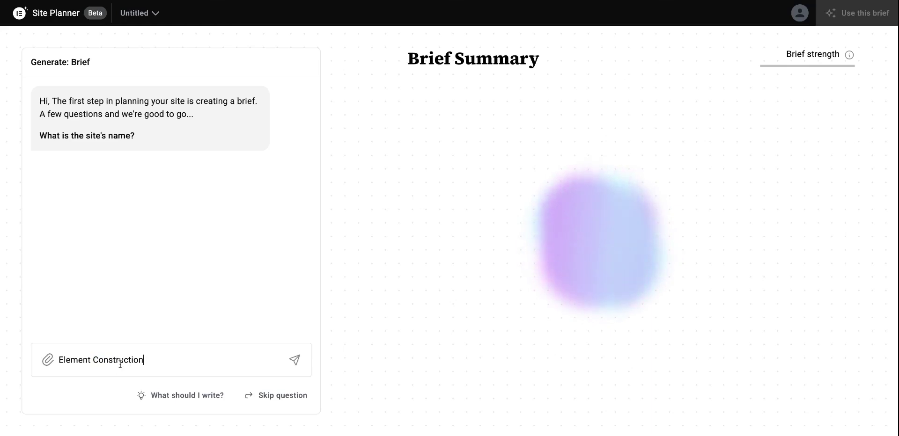
{"action": "left_click", "coordinate": [296, 360]}
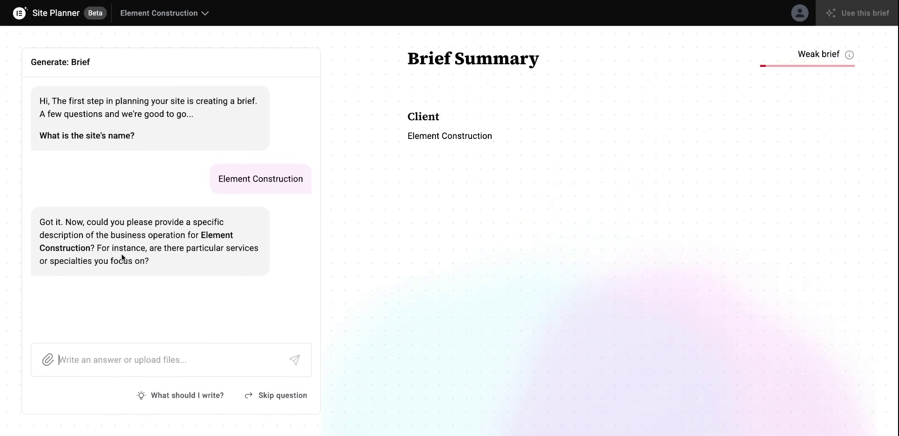
Describe the business services as "Kitchen remodel, bathroom remodel, building additions on homes" and submit the answer
{"action": "left_click", "coordinate": [94, 361]}
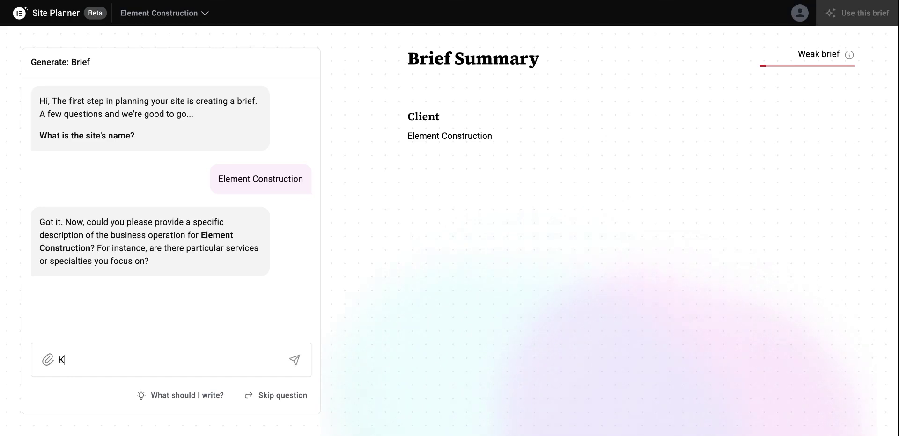
{"action": "type", "text": "K"}
{"action": "type", "text": "itech"}
{"action": "type", "text": "chen"}
{"action": "type", "text": " remod"}
{"action": "type", "text": "el"}
{"action": "type", "text": ", bat"}
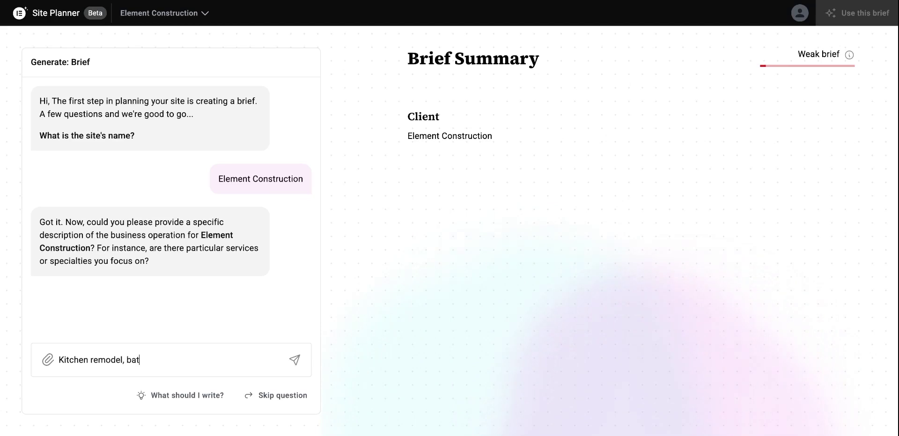
{"action": "type", "text": "hroom remode"}
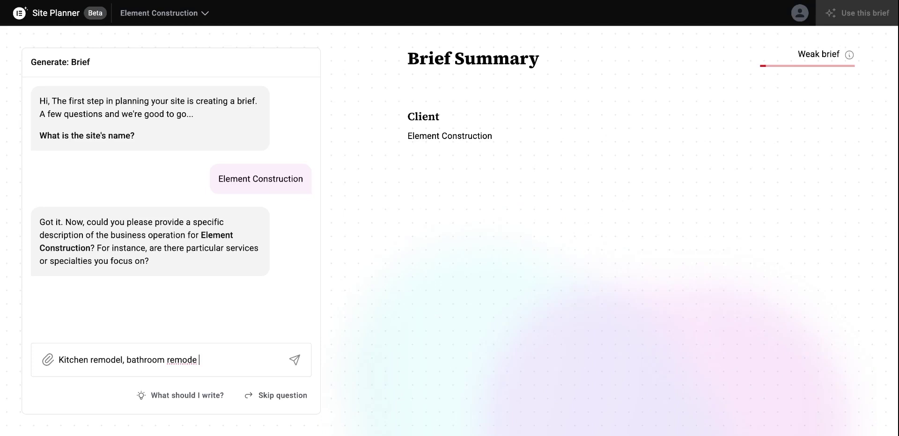
{"action": "type", "text": " l, building additions"}
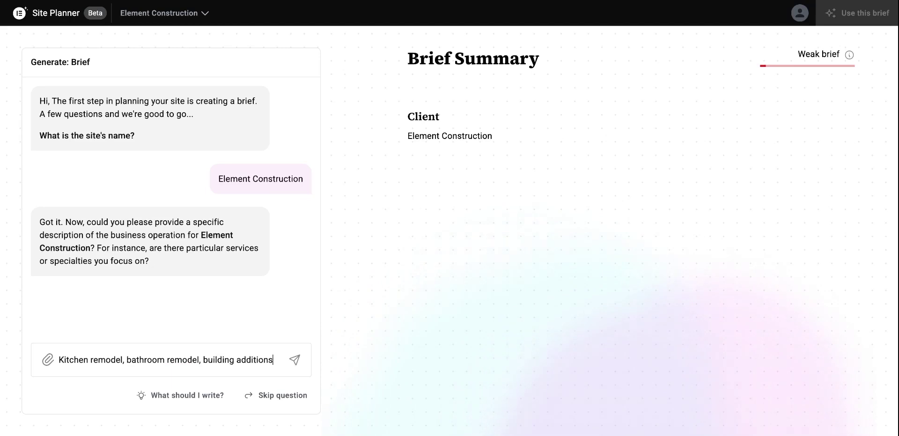
{"action": "type", "text": " on homes"}
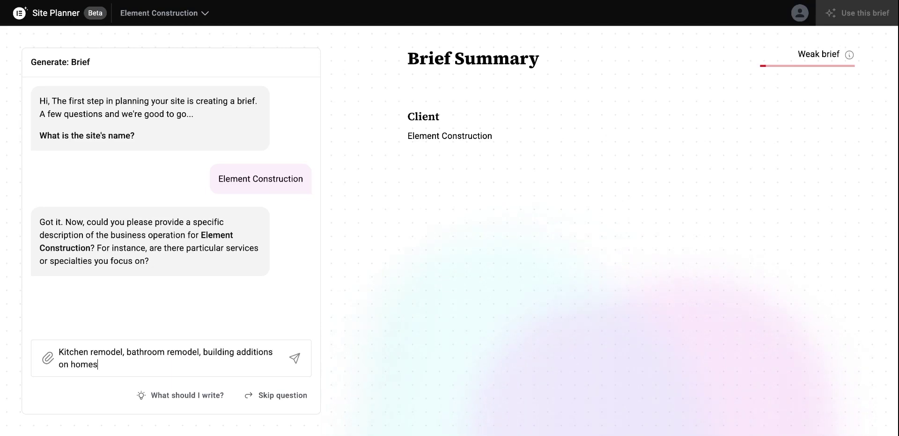
{"action": "left_click", "coordinate": [294, 358]}
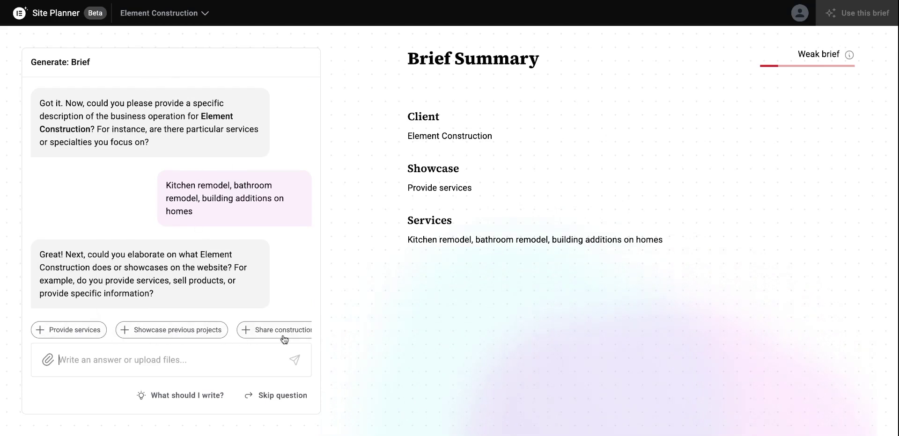
Answer what the website showcases with "Provide services, Showcase previous projects, contact us" and submit it
{"action": "left_click", "coordinate": [68, 334]}
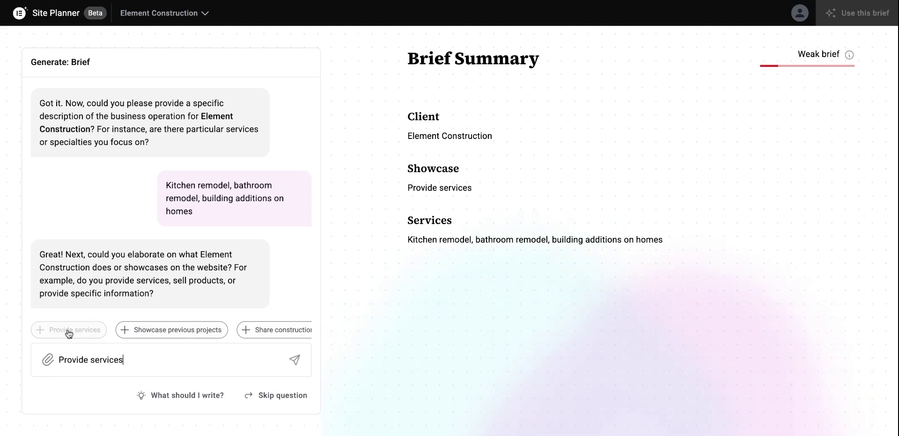
{"action": "left_click", "coordinate": [191, 332]}
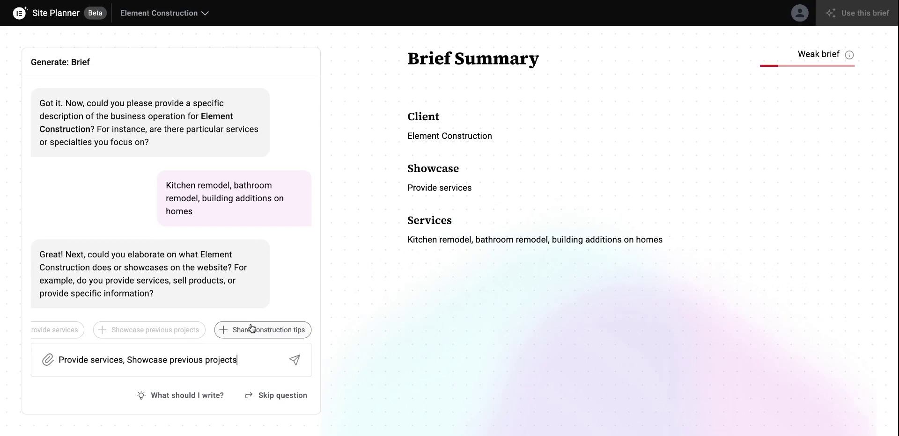
{"action": "type", "text": "contact"}
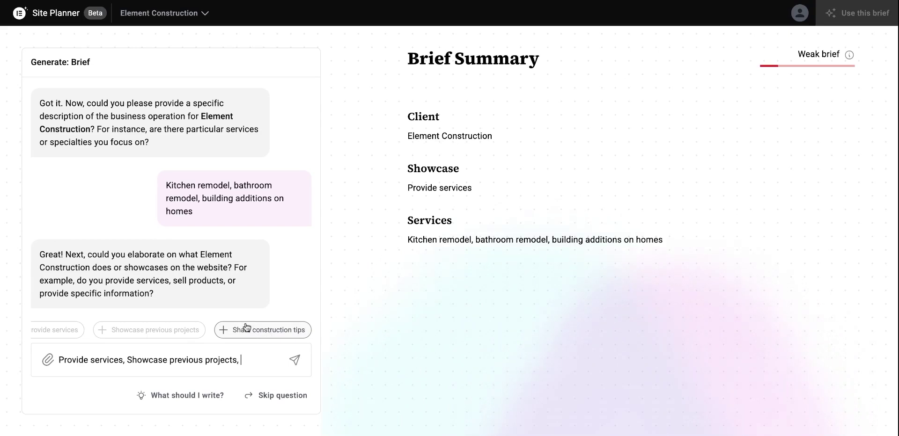
{"action": "type", "text": " u"}
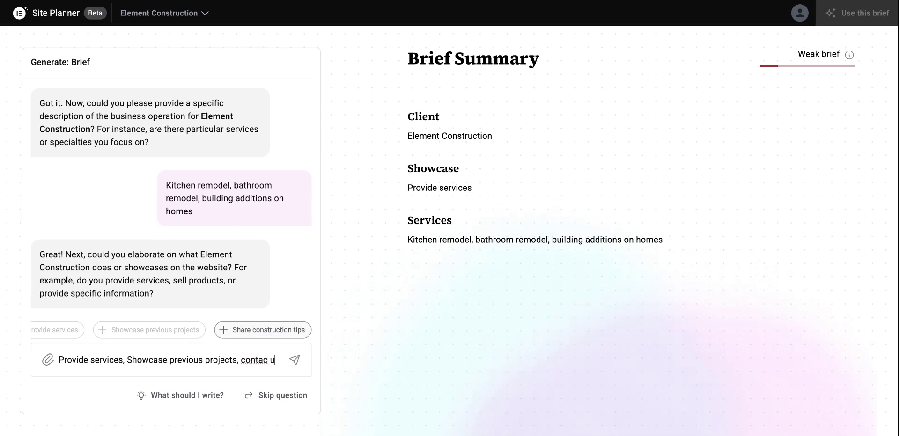
{"action": "key", "text": "BackSpace"}
{"action": "key", "text": "BackSpace"}
{"action": "type", "text": "t us"}
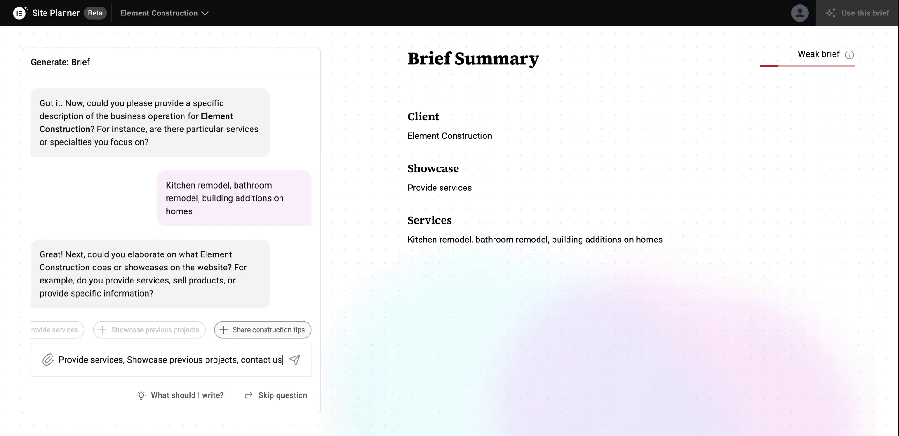
{"action": "left_click", "coordinate": [294, 360]}
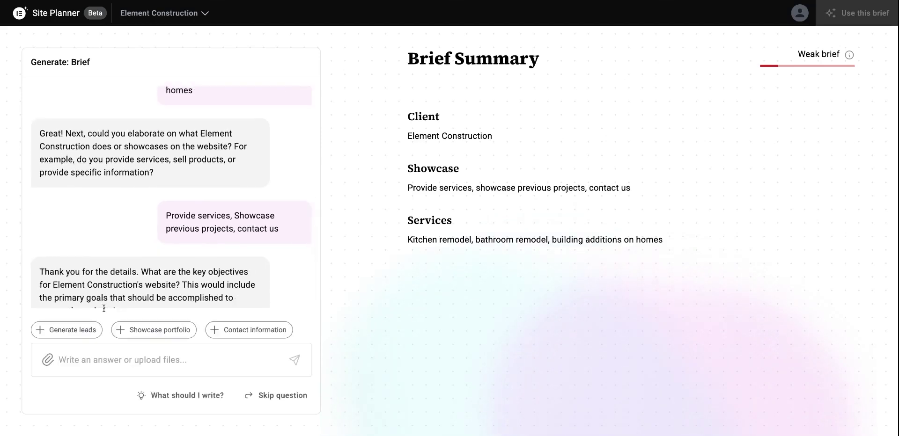
Submit the suggested key objectives Generate leads, Showcase portfolio and Contact information
{"action": "scroll", "coordinate": [105, 305], "scroll_direction": "down", "scroll_amount": 1}
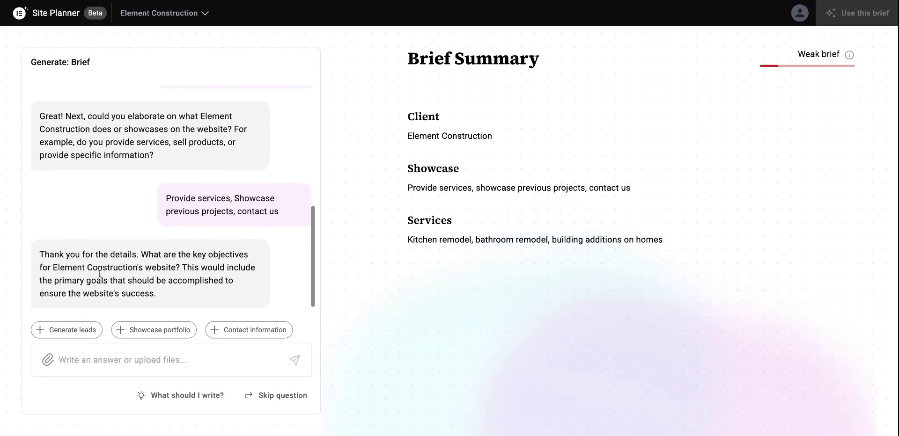
{"action": "left_click", "coordinate": [75, 331]}
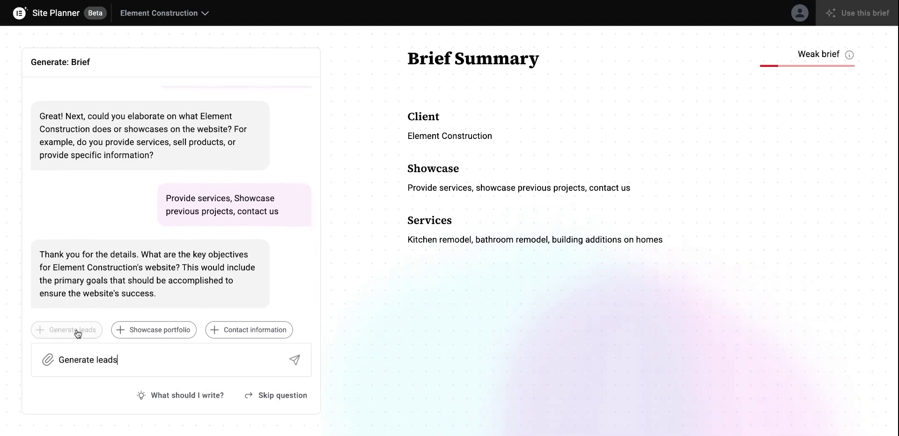
{"action": "left_click", "coordinate": [170, 330]}
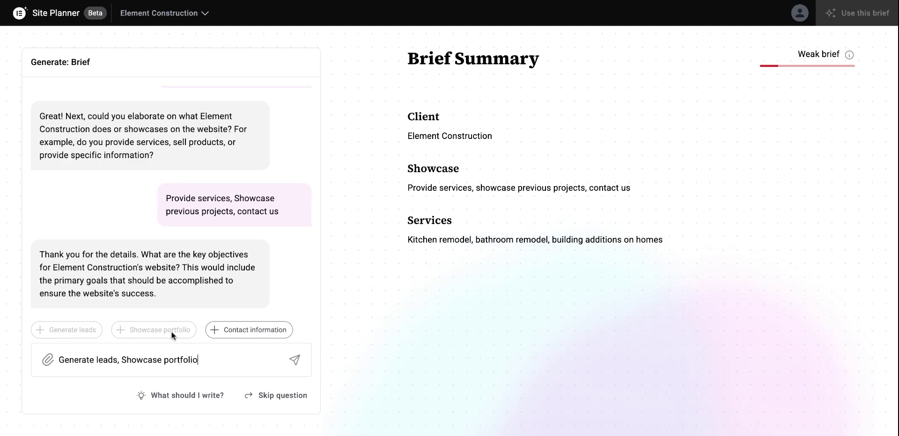
{"action": "left_click", "coordinate": [241, 329]}
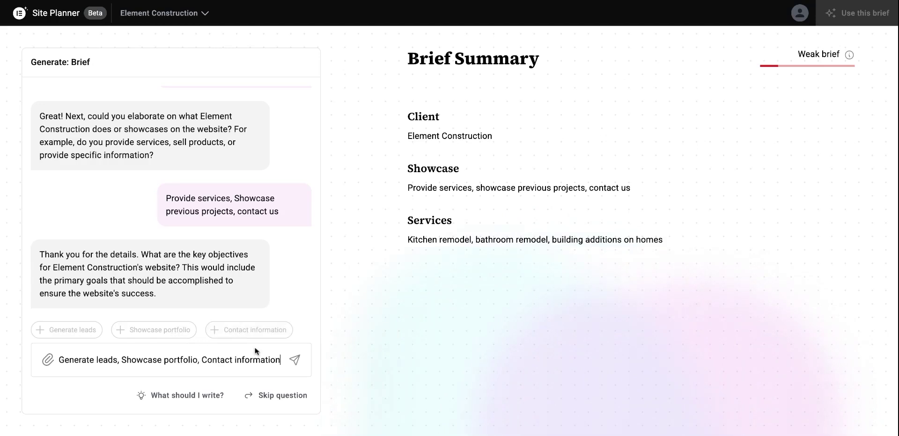
{"action": "left_click", "coordinate": [295, 361]}
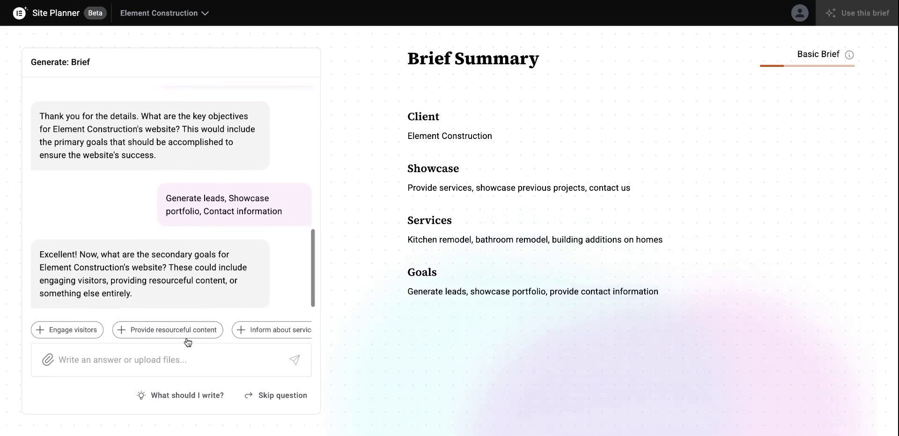
Submit the suggestion "Provide resourceful content" as the website's secondary goal
{"action": "scroll", "coordinate": [185, 334], "scroll_direction": "right", "scroll_amount": 1}
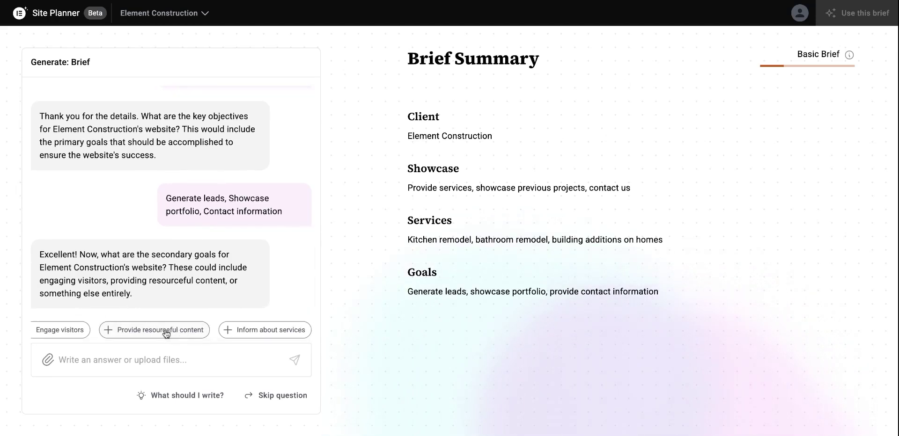
{"action": "left_click", "coordinate": [166, 333]}
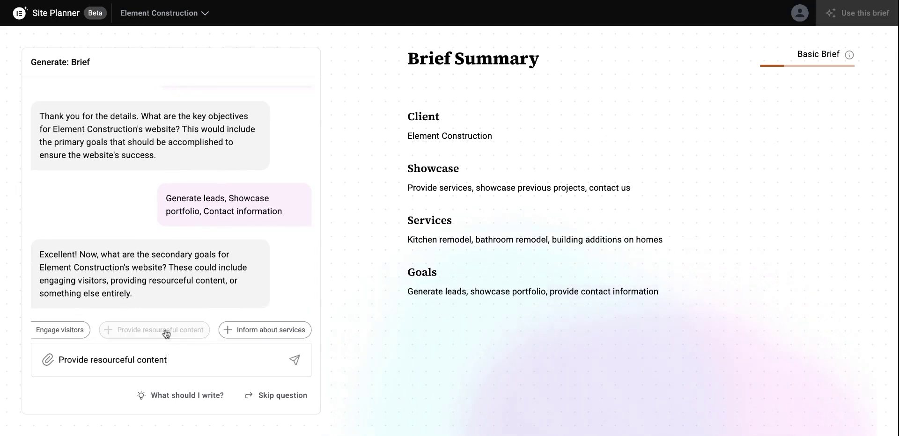
{"action": "left_click", "coordinate": [295, 362]}
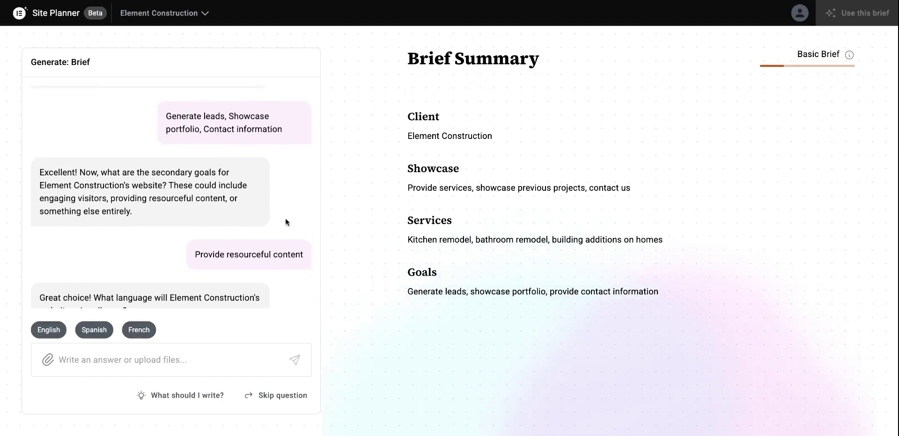
{"action": "scroll", "coordinate": [285, 218], "scroll_direction": "down", "scroll_amount": 1}
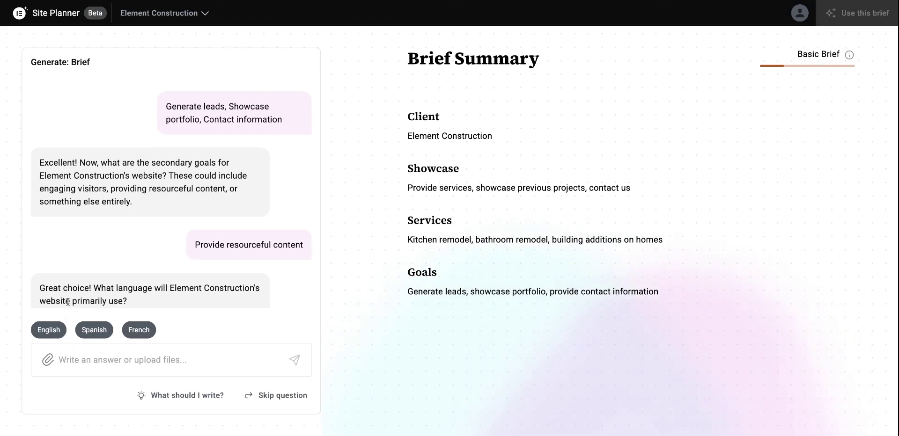
Choose English as the website language and submit Contact Form, Portfolio Gallery and Service Descriptions as the core features
{"action": "left_click", "coordinate": [49, 331]}
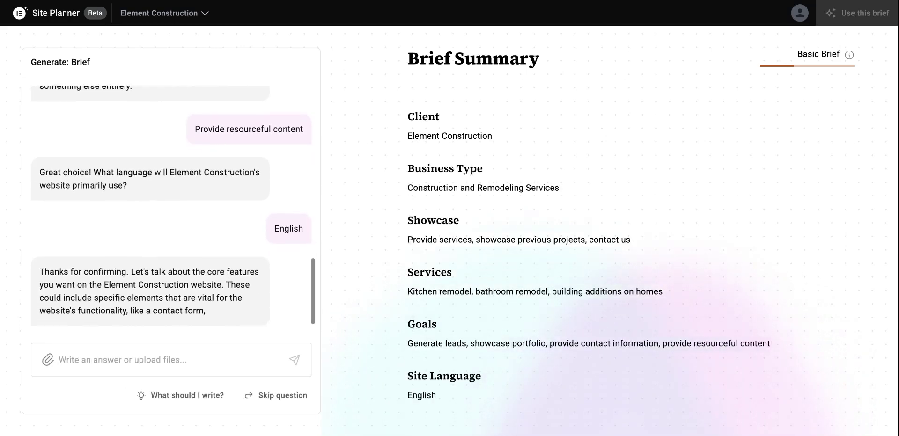
{"action": "scroll", "coordinate": [75, 276], "scroll_direction": "down", "scroll_amount": 1}
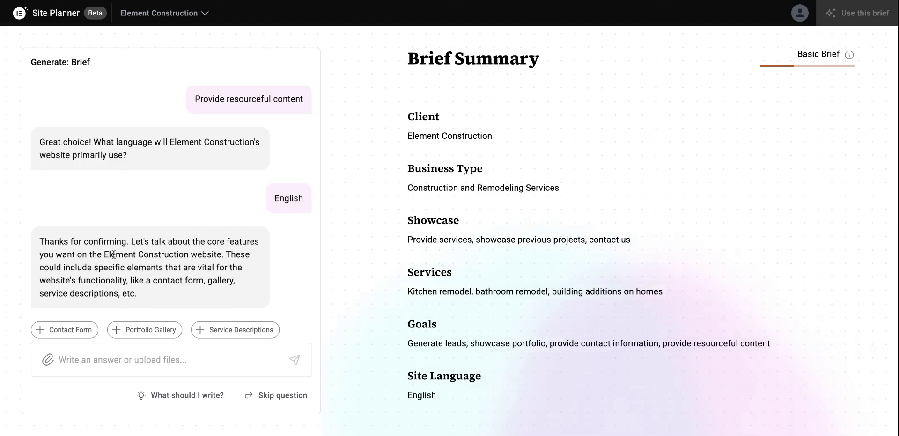
{"action": "left_click", "coordinate": [74, 333]}
{"action": "left_click", "coordinate": [141, 331]}
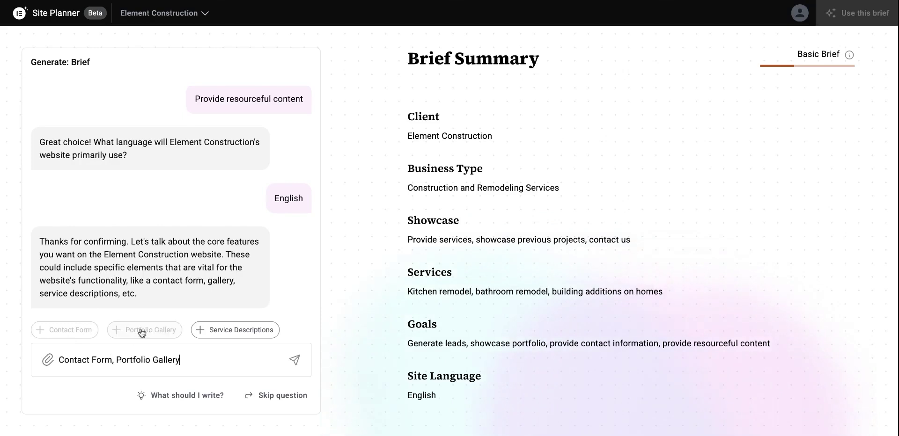
{"action": "left_click", "coordinate": [240, 335]}
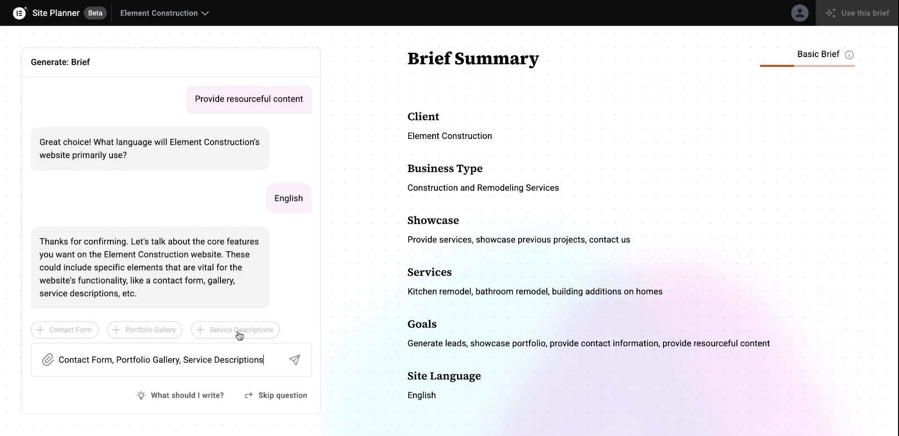
{"action": "left_click", "coordinate": [296, 361]}
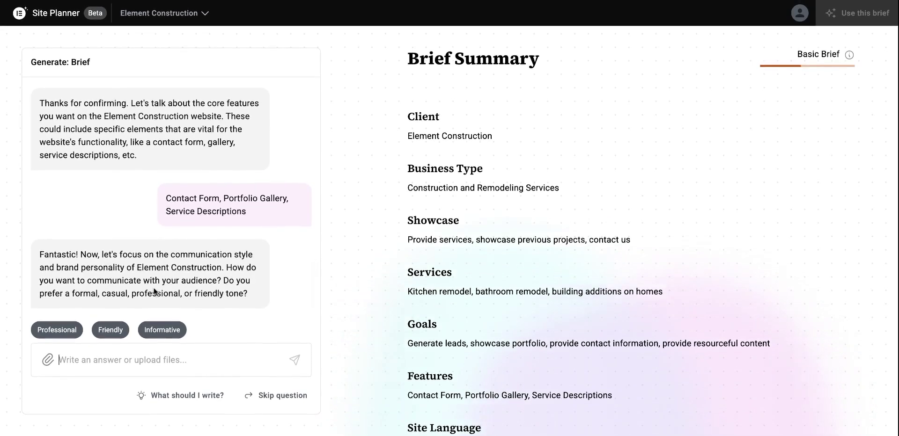
Choose the Professional tone and submit "Home, About Us, Services, Portfolio, Contact Us" as the website's pages
{"action": "left_click", "coordinate": [56, 333]}
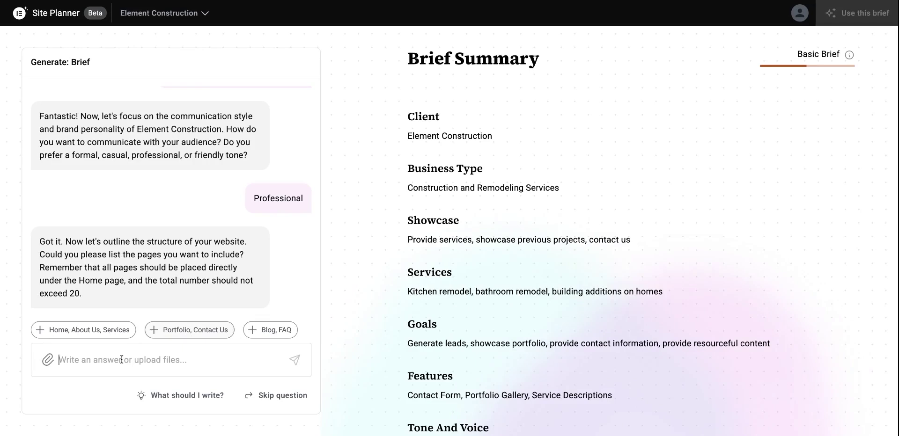
{"action": "type", "text": "hom"}
{"action": "key", "text": "BackSpace"}
{"action": "key", "text": "BackSpace"}
{"action": "key", "text": "BackSpace"}
{"action": "key", "text": "BackSpace"}
{"action": "type", "text": "Hom"}
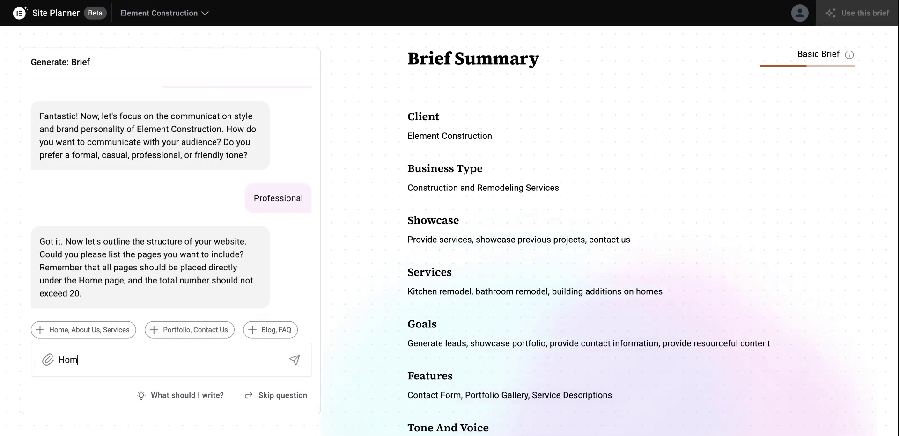
{"action": "type", "text": "e, About Us, Services"}
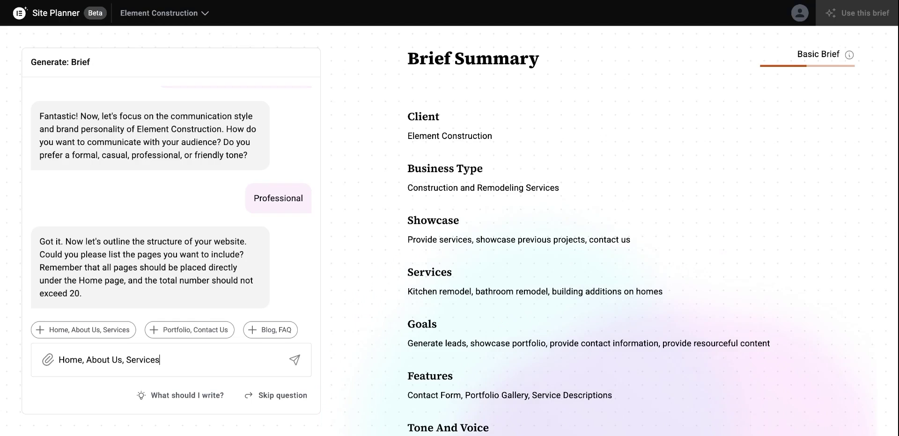
{"action": "type", "text": ", Portfol"}
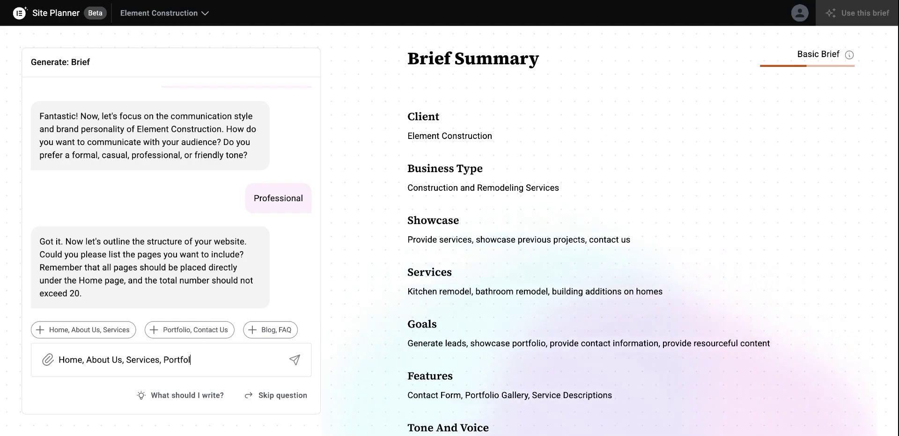
{"action": "type", "text": "io, Contact Us"}
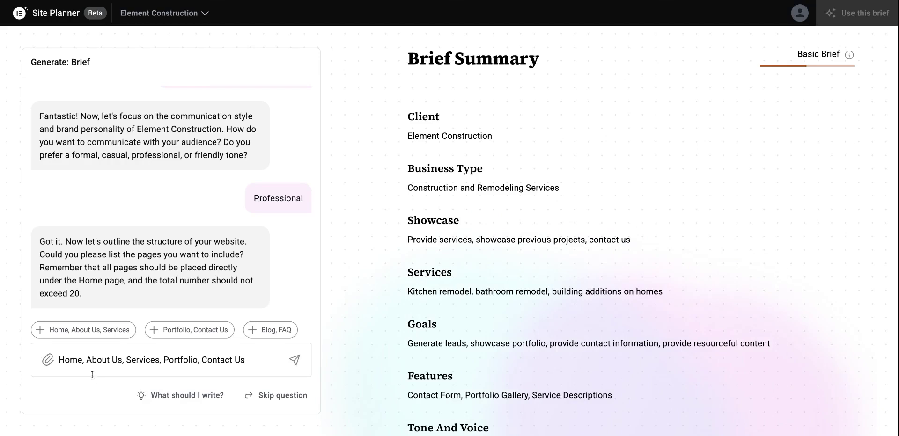
{"action": "left_click", "coordinate": [295, 360]}
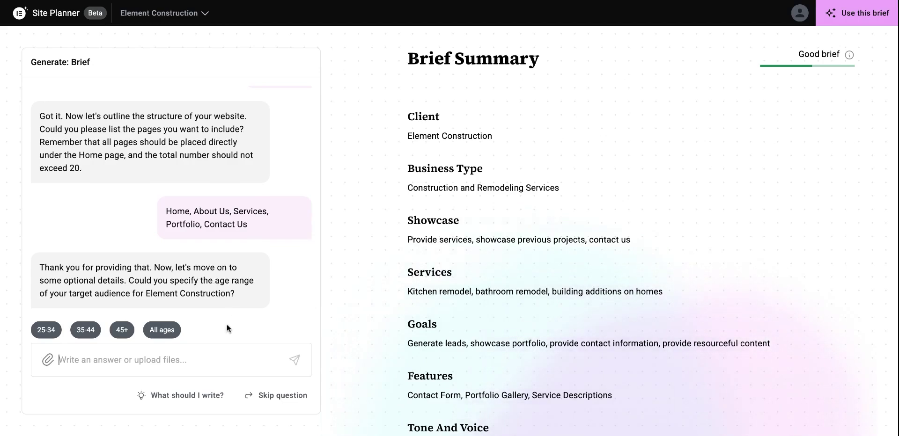
Set the target audience's age range to All ages and review the updated brief summary
{"action": "left_click", "coordinate": [162, 329]}
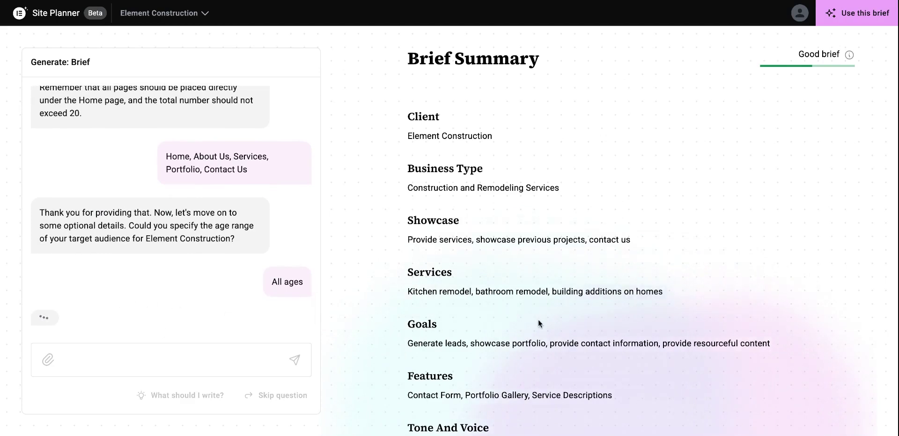
{"action": "scroll", "coordinate": [536, 320], "scroll_direction": "down", "scroll_amount": 3}
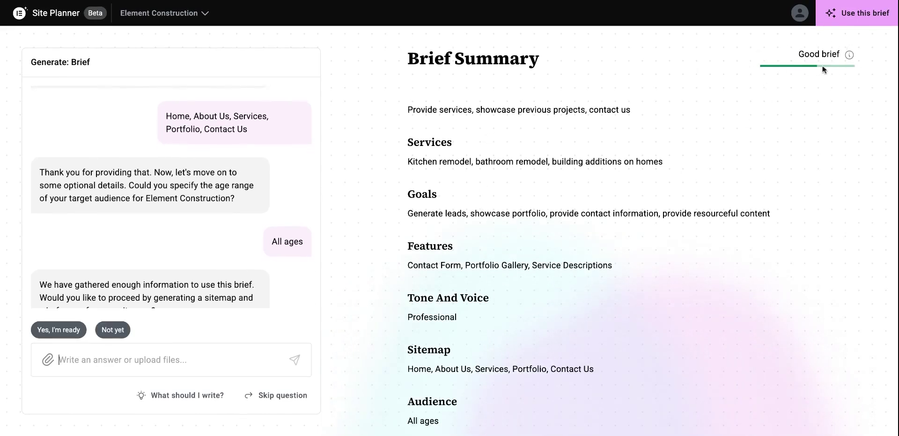
{"action": "scroll", "coordinate": [196, 279], "scroll_direction": "down", "scroll_amount": 1}
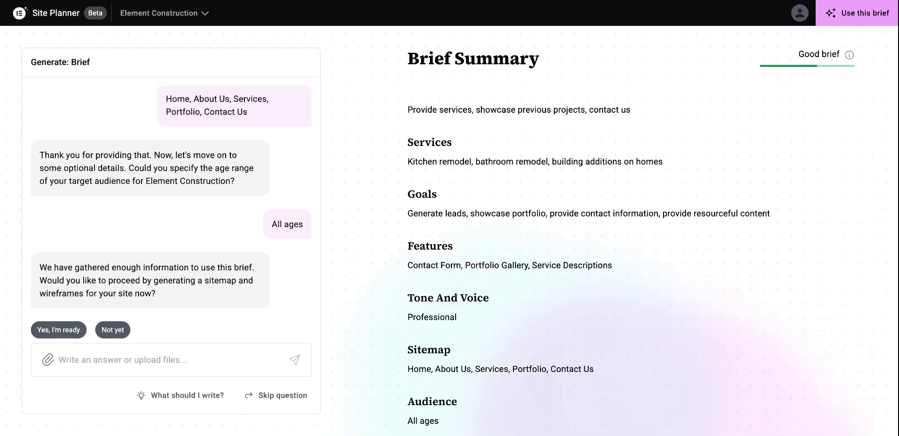
Confirm with "Yes, I'm ready" and use the finished brief to generate the sitemap
{"action": "left_click_drag", "start_coordinate": [42, 266], "coordinate": [198, 264]}
{"action": "left_click", "coordinate": [241, 268]}
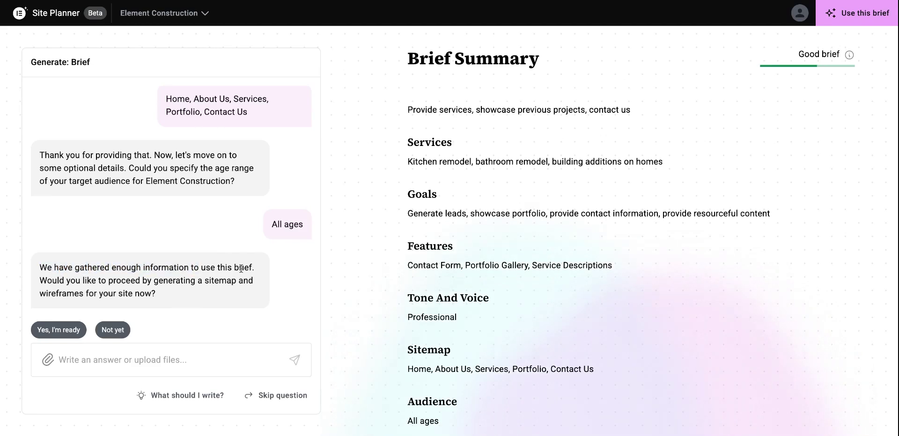
{"action": "left_click", "coordinate": [58, 331]}
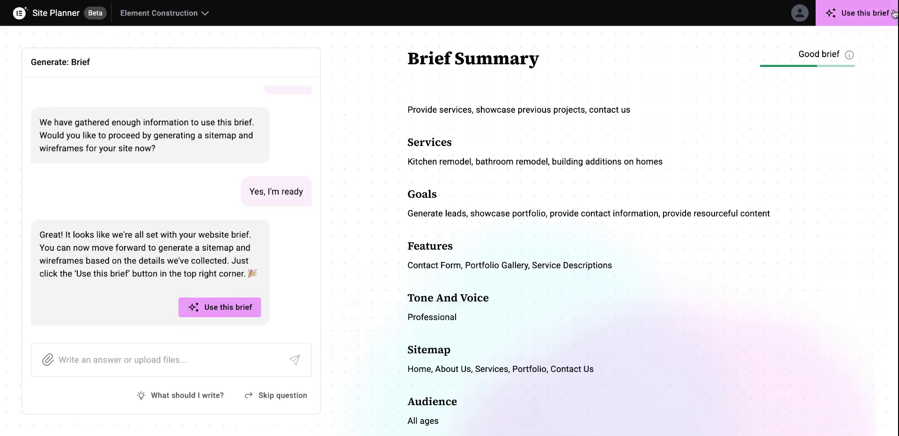
{"action": "left_click", "coordinate": [853, 17]}
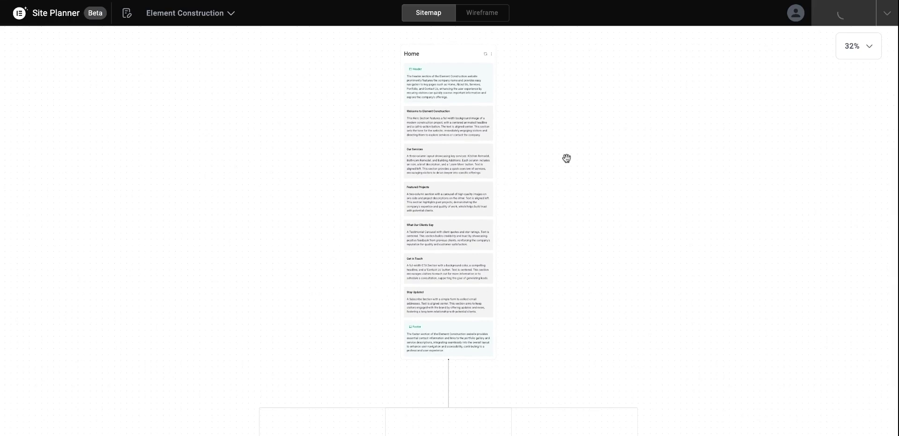
Examine the generated sitemap, including the Home page's section descriptions and the four subpages beneath it
{"action": "scroll", "coordinate": [370, 229], "scroll_direction": "down", "scroll_amount": 3}
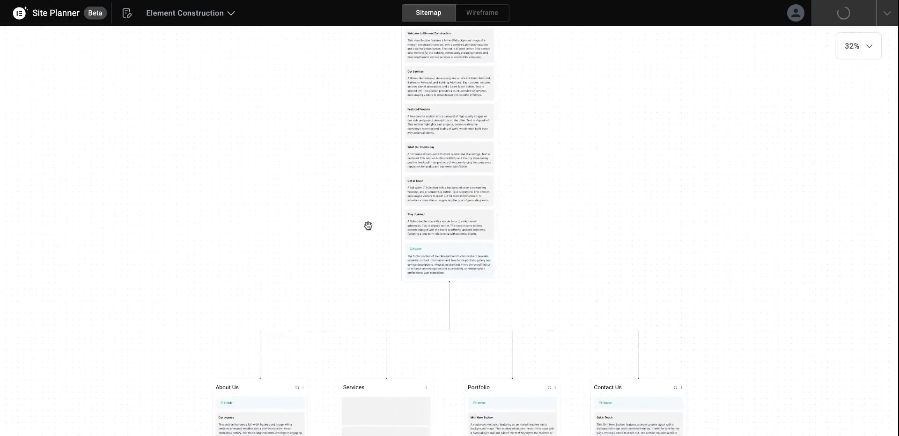
{"action": "scroll", "coordinate": [402, 207], "scroll_direction": "down", "scroll_amount": 5}
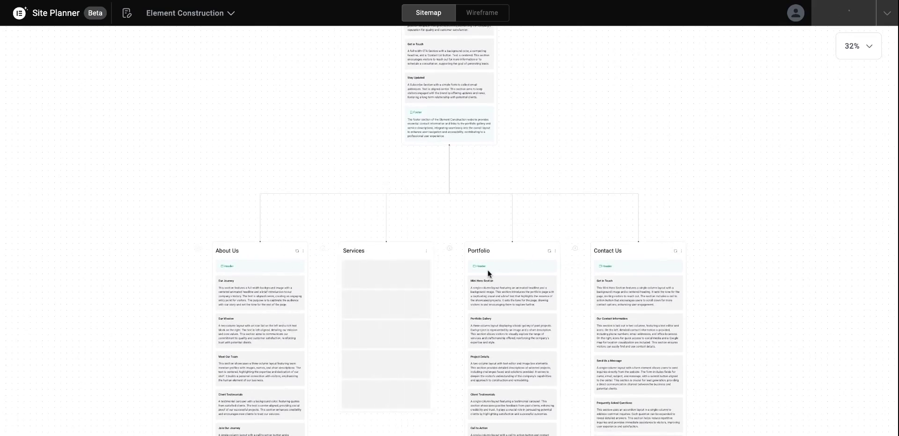
{"action": "scroll", "coordinate": [527, 123], "scroll_direction": "up", "scroll_amount": 7}
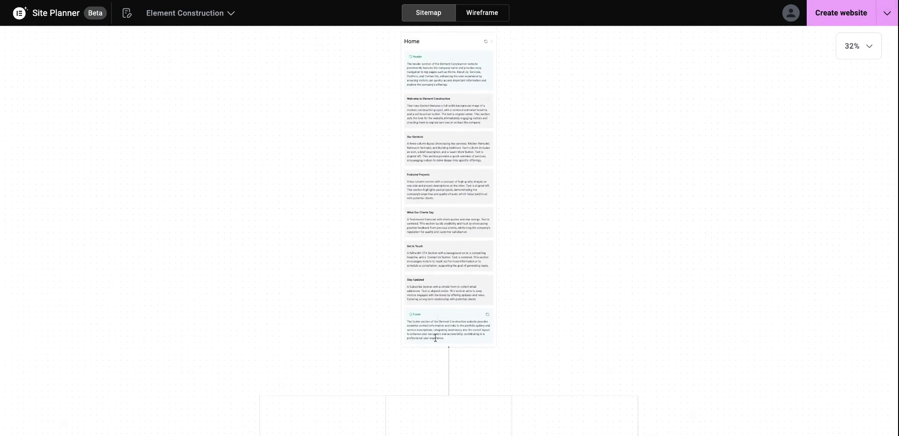
{"action": "scroll", "coordinate": [447, 196], "scroll_direction": "up", "scroll_amount": 5}
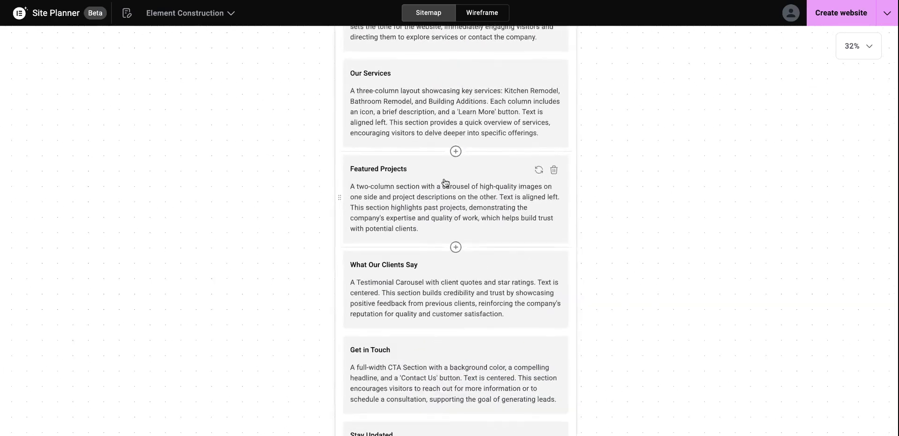
{"action": "scroll", "coordinate": [448, 179], "scroll_direction": "up", "scroll_amount": 1}
{"action": "scroll", "coordinate": [448, 178], "scroll_direction": "up", "scroll_amount": 1}
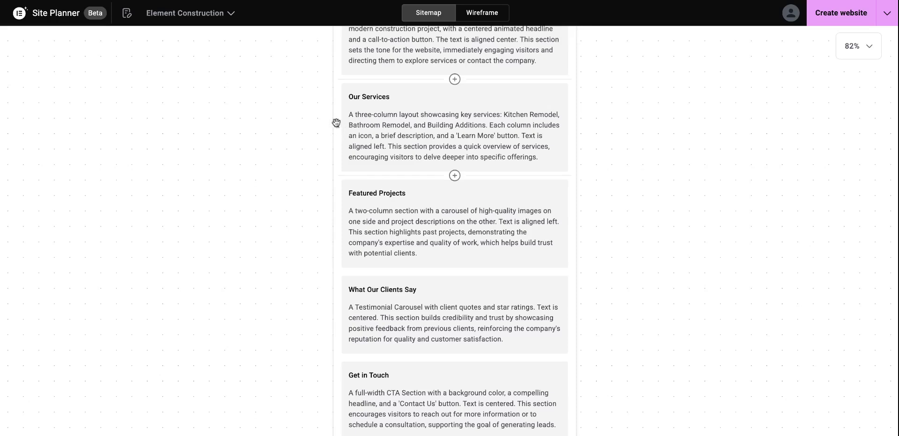
{"action": "left_click_drag", "start_coordinate": [337, 126], "coordinate": [337, 123]}
{"action": "scroll", "coordinate": [415, 133], "scroll_direction": "down", "scroll_amount": 10}
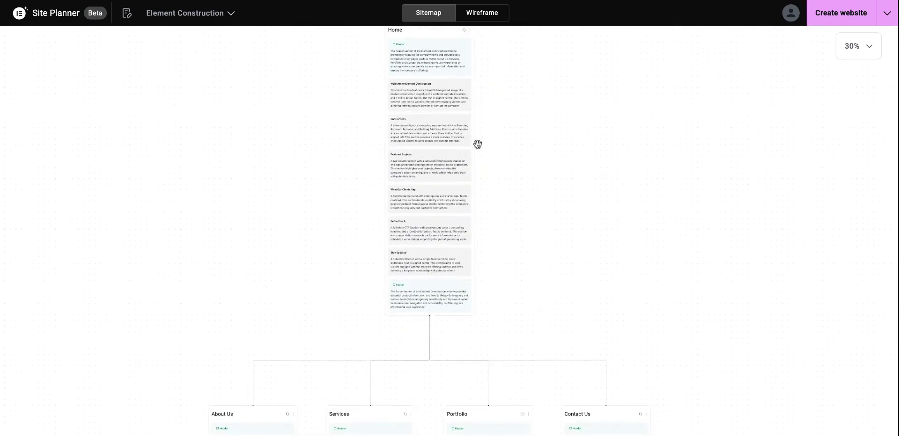
{"action": "scroll", "coordinate": [486, 149], "scroll_direction": "down", "scroll_amount": 2}
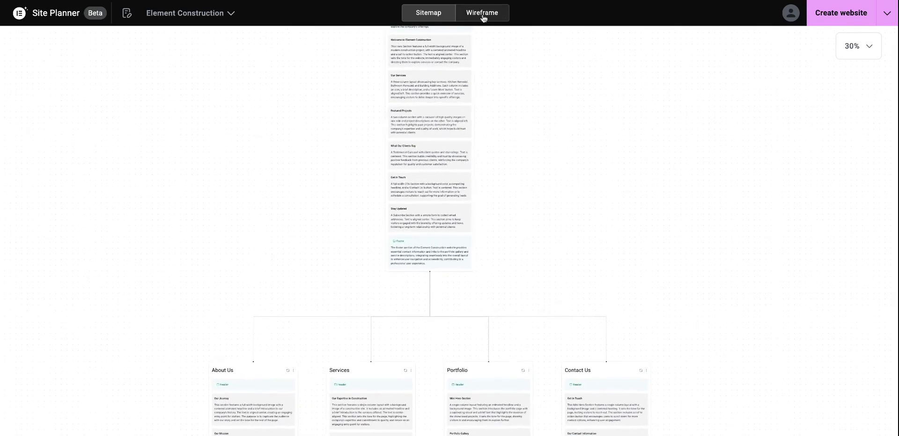
Switch from the sitemap to the page wireframes and check the available device preview options
{"action": "left_click", "coordinate": [483, 17]}
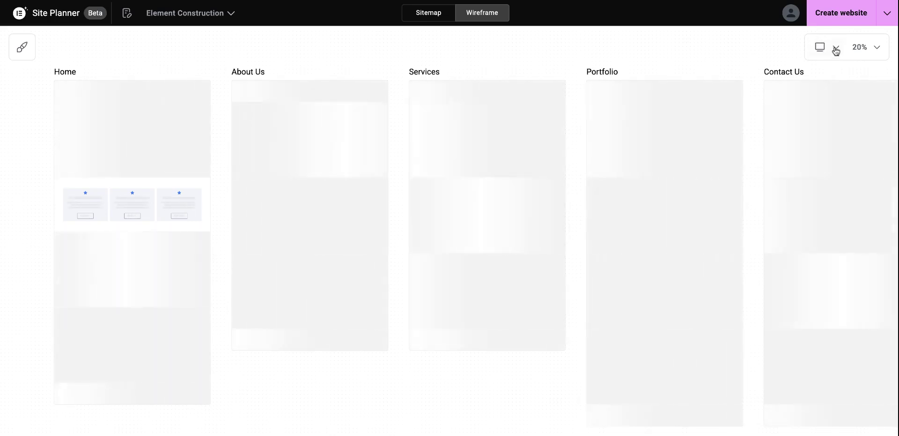
{"action": "left_click", "coordinate": [835, 48]}
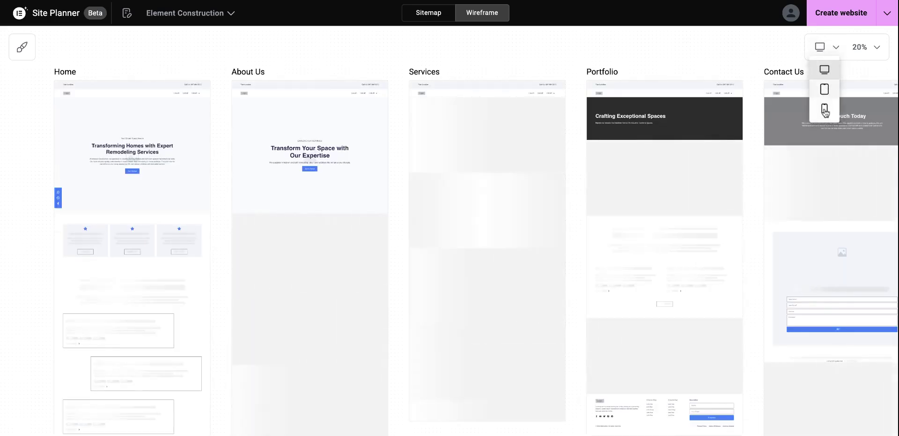
{"action": "left_click", "coordinate": [835, 48]}
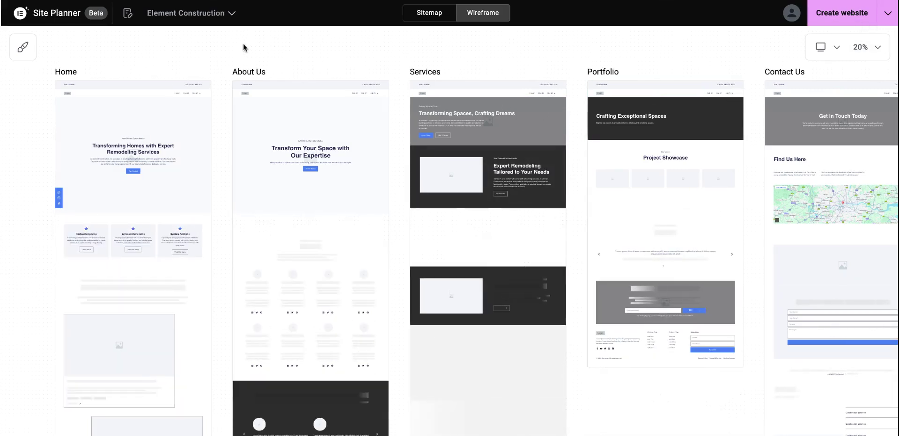
Examine the wireframes of all pages, looking closely at the Home page's hero, services and recent projects sections
{"action": "scroll", "coordinate": [285, 165], "scroll_direction": "down", "scroll_amount": 1}
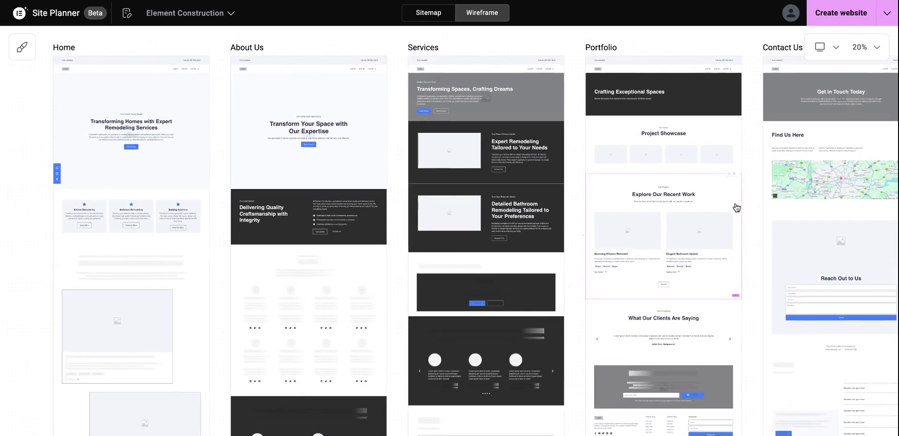
{"action": "scroll", "coordinate": [734, 203], "scroll_direction": "right", "scroll_amount": 2}
{"action": "scroll", "coordinate": [736, 199], "scroll_direction": "left", "scroll_amount": 2}
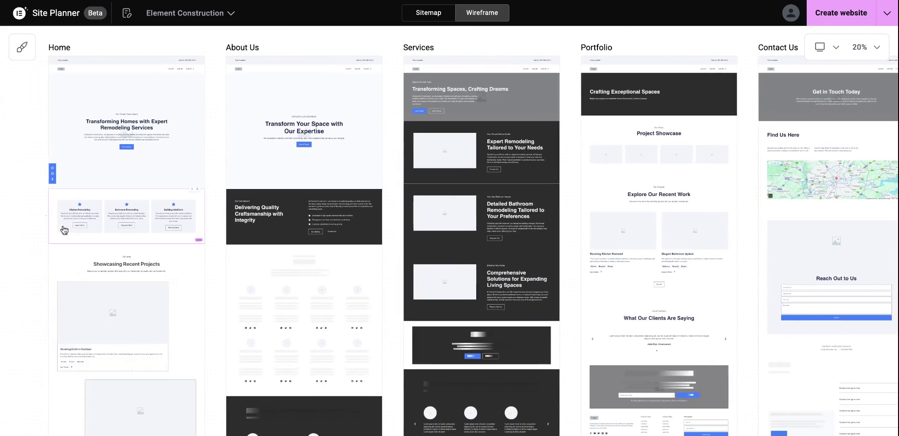
{"action": "scroll", "coordinate": [112, 213], "scroll_direction": "left", "scroll_amount": 2}
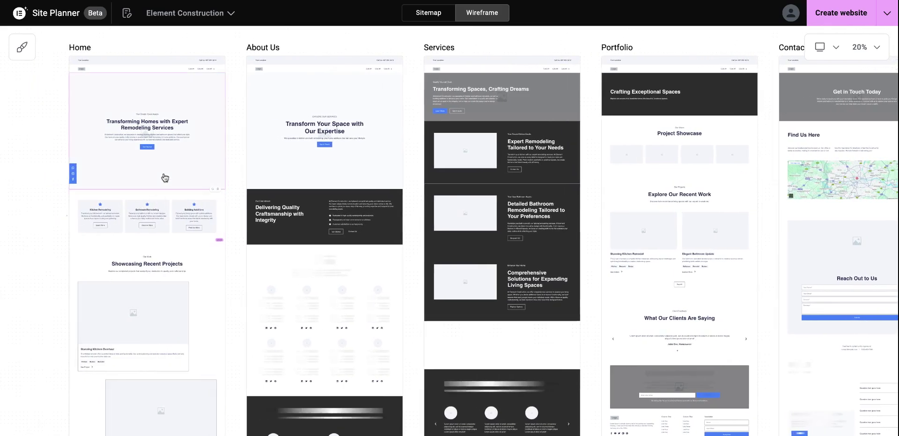
{"action": "scroll", "coordinate": [164, 178], "scroll_direction": "up", "scroll_amount": 1}
{"action": "scroll", "coordinate": [165, 178], "scroll_direction": "up", "scroll_amount": 6}
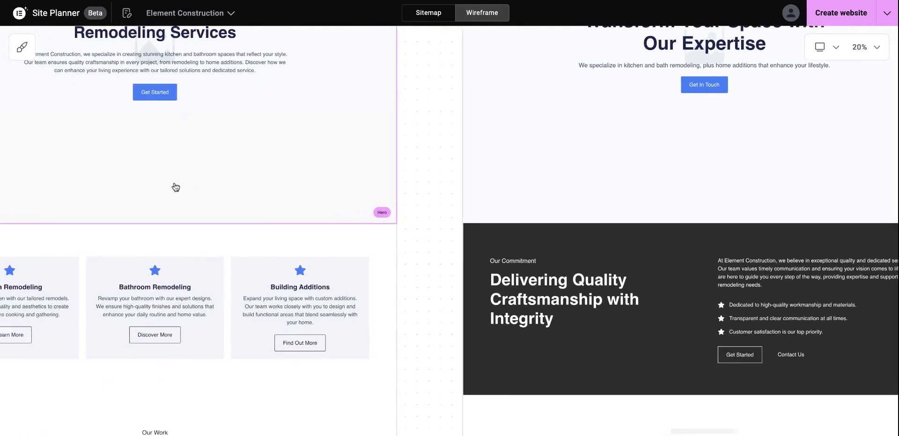
{"action": "scroll", "coordinate": [185, 188], "scroll_direction": "down", "scroll_amount": 3}
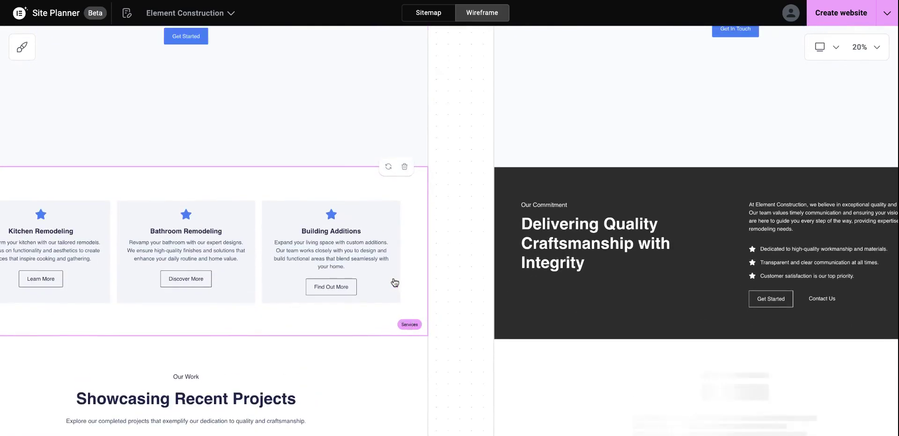
{"action": "scroll", "coordinate": [394, 280], "scroll_direction": "down", "scroll_amount": 5}
{"action": "scroll", "coordinate": [379, 272], "scroll_direction": "up", "scroll_amount": 3}
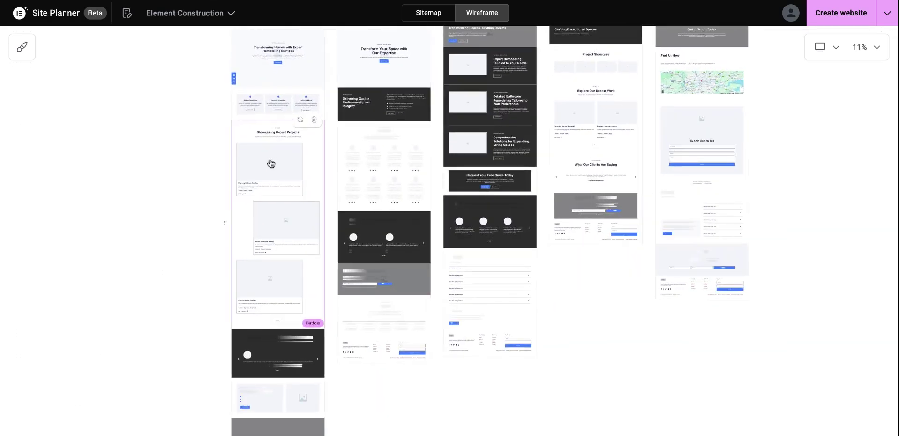
{"action": "scroll", "coordinate": [271, 163], "scroll_direction": "up", "scroll_amount": 3}
{"action": "scroll", "coordinate": [274, 190], "scroll_direction": "down", "scroll_amount": 1}
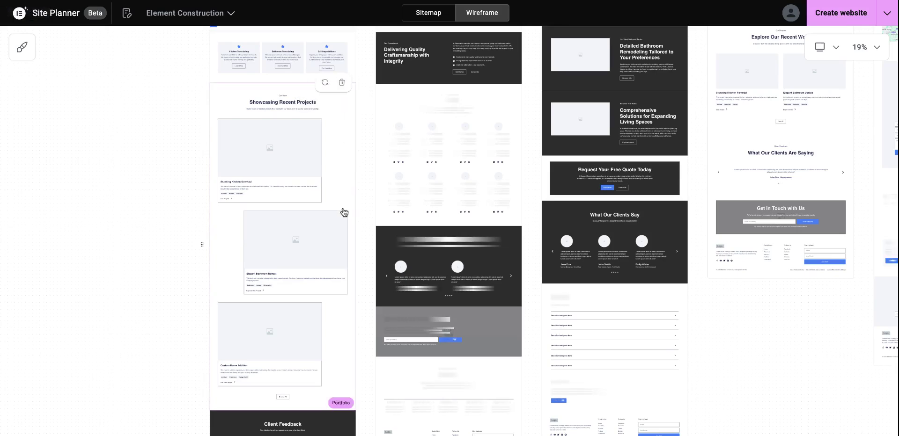
{"action": "scroll", "coordinate": [343, 209], "scroll_direction": "up", "scroll_amount": 5}
{"action": "scroll", "coordinate": [343, 212], "scroll_direction": "up", "scroll_amount": 5}
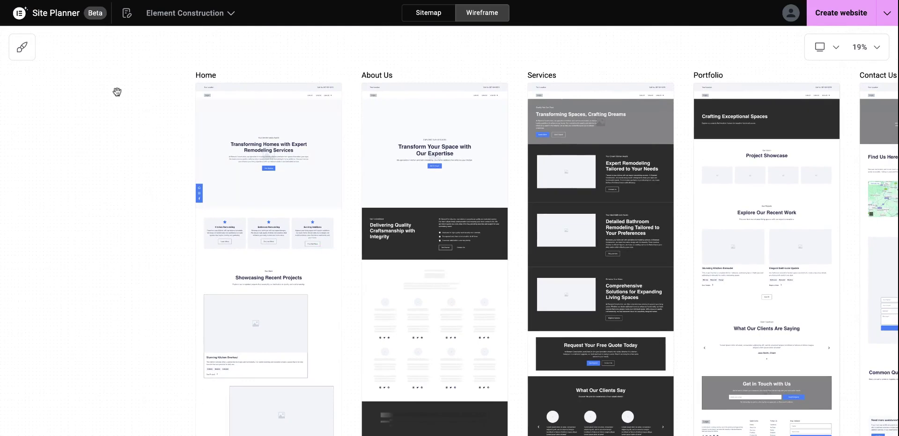
Examine the site's style settings, checking the main and suggested color palettes and the logo upload option
{"action": "left_click", "coordinate": [24, 50]}
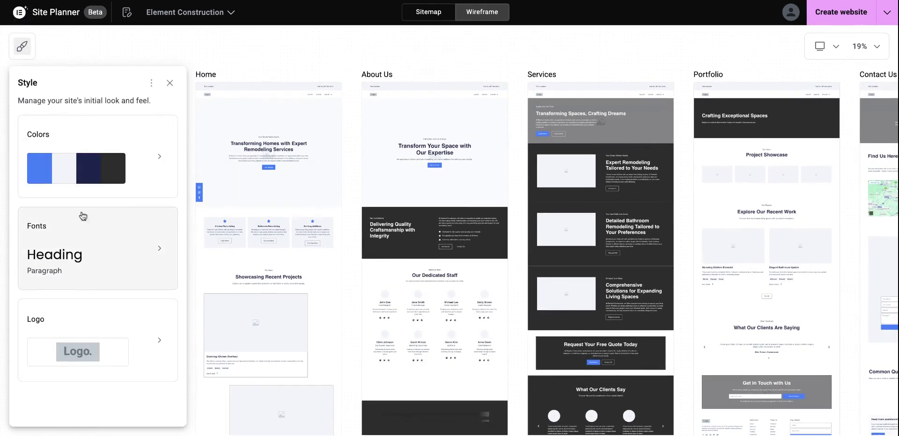
{"action": "left_click", "coordinate": [161, 155]}
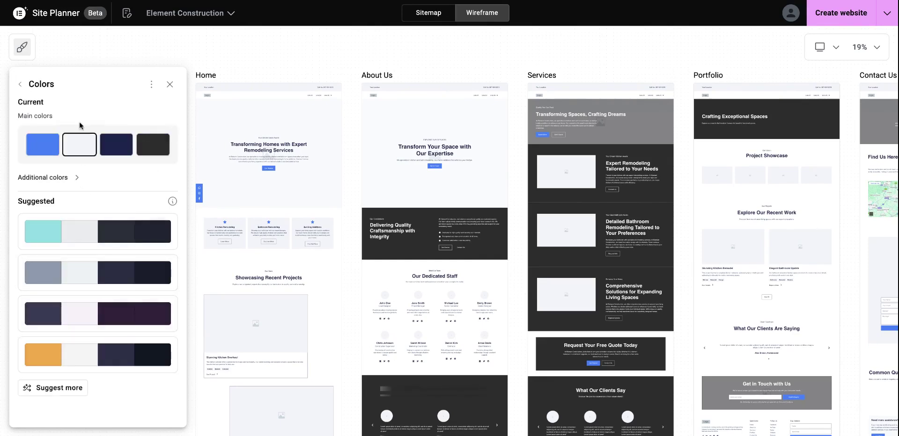
{"action": "left_click", "coordinate": [20, 84]}
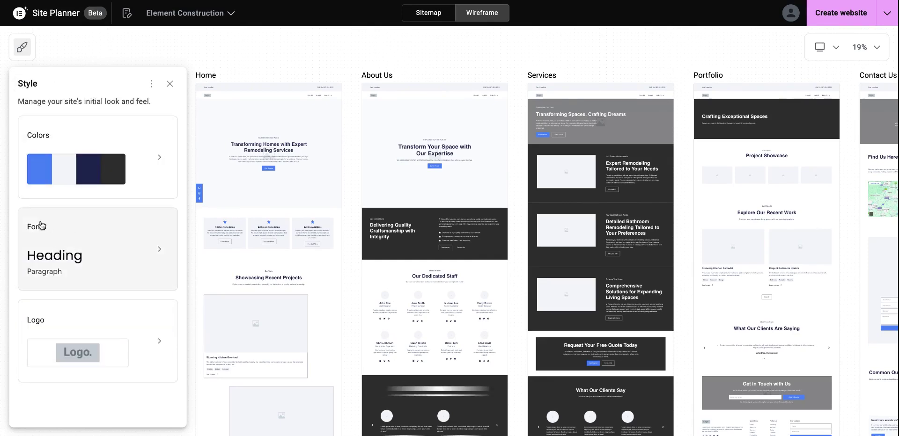
{"action": "left_click", "coordinate": [161, 344]}
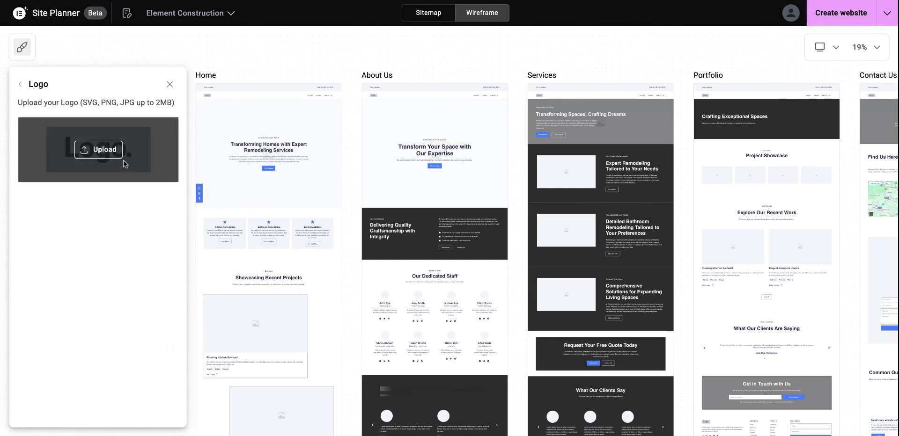
{"action": "left_click", "coordinate": [20, 86]}
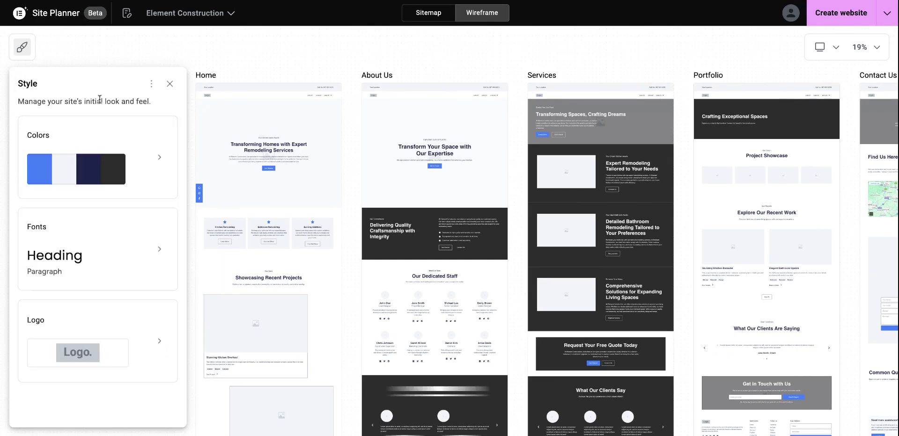
{"action": "left_click", "coordinate": [170, 85]}
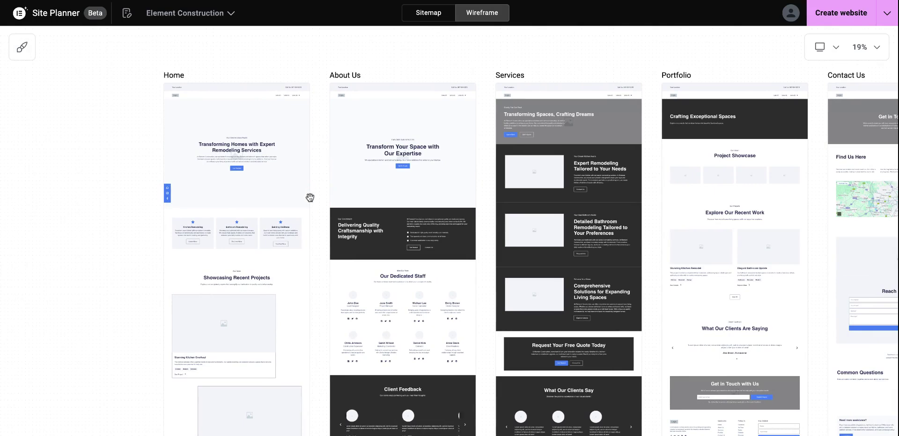
Look over the wireframes of all five pages side by side, from Home through Contact Us
{"action": "scroll", "coordinate": [324, 185], "scroll_direction": "right", "scroll_amount": 5}
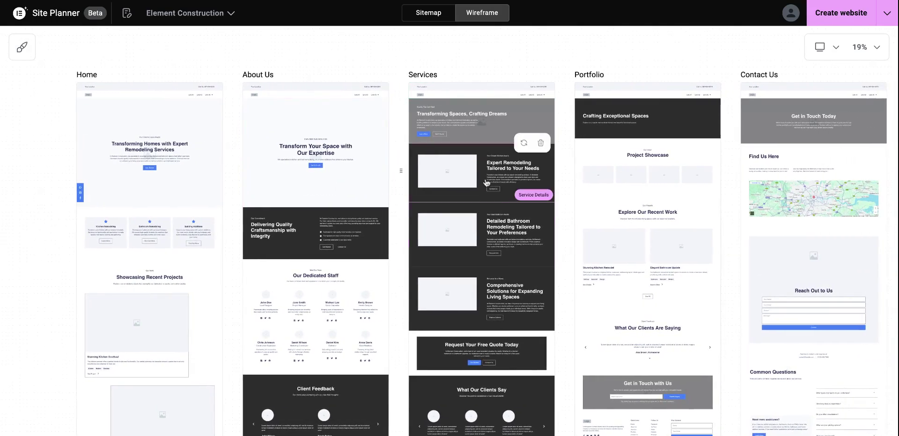
{"action": "scroll", "coordinate": [485, 196], "scroll_direction": "right", "scroll_amount": 2}
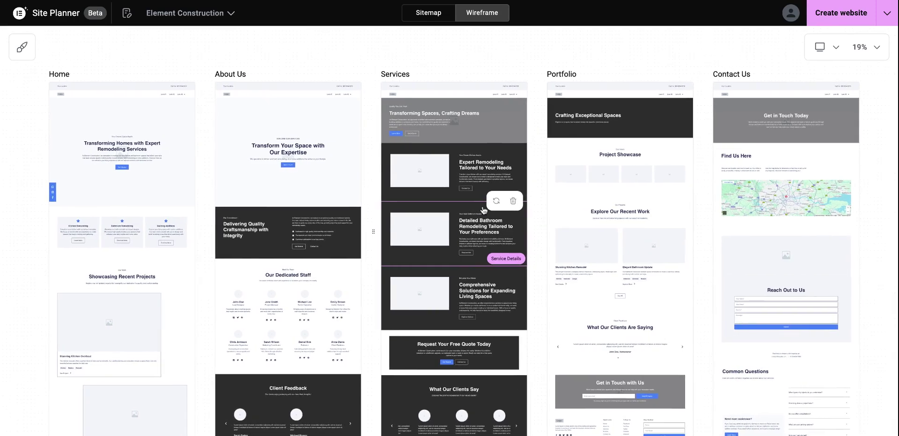
{"action": "scroll", "coordinate": [483, 210], "scroll_direction": "down", "scroll_amount": 2}
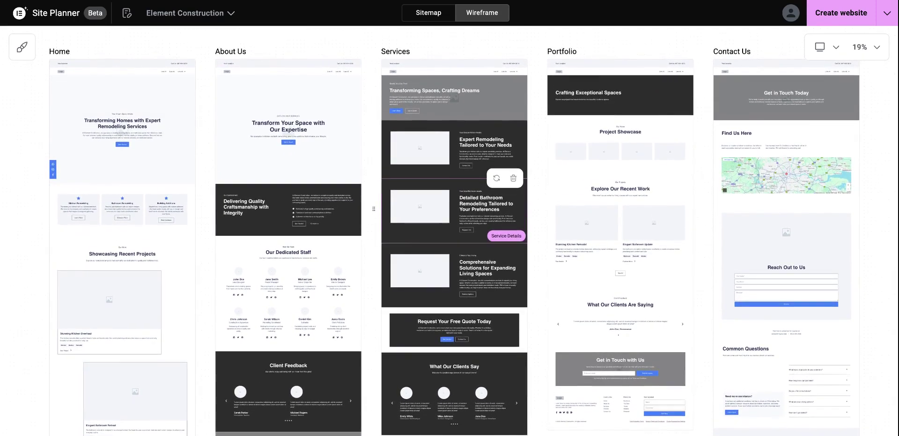
{"action": "scroll", "coordinate": [534, 169], "scroll_direction": "up", "scroll_amount": 1}
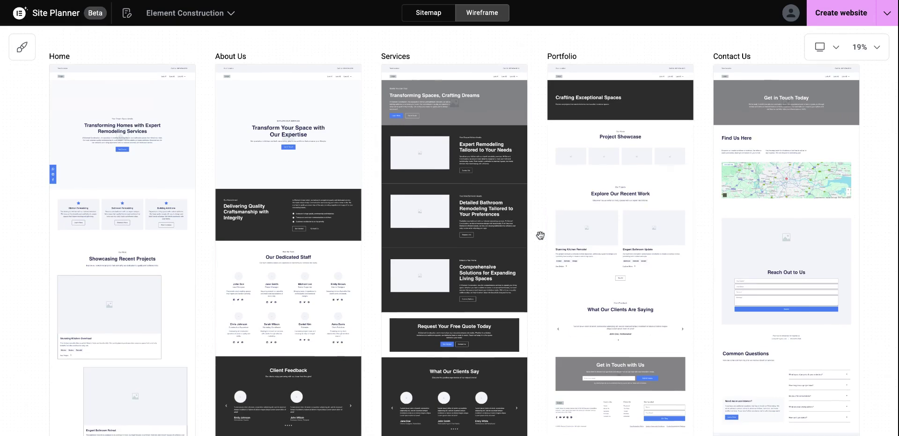
{"action": "scroll", "coordinate": [540, 236], "scroll_direction": "down", "scroll_amount": 1}
{"action": "scroll", "coordinate": [540, 235], "scroll_direction": "up", "scroll_amount": 1}
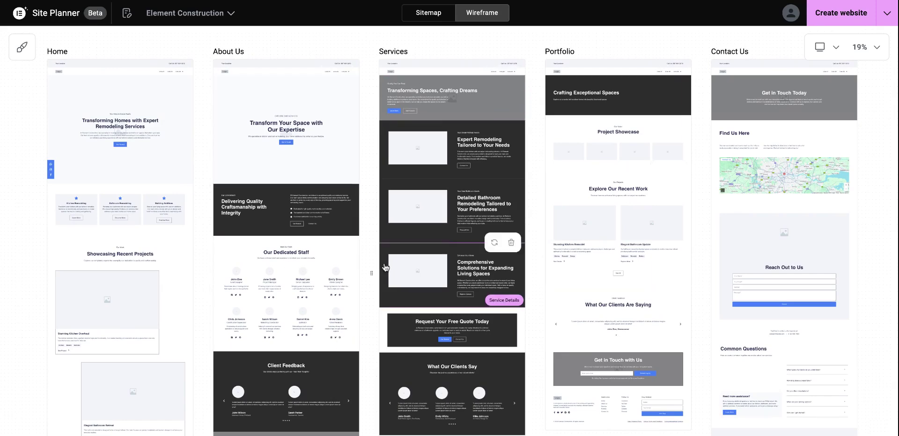
{"action": "scroll", "coordinate": [531, 250], "scroll_direction": "up", "scroll_amount": 1}
{"action": "scroll", "coordinate": [531, 249], "scroll_direction": "up", "scroll_amount": 1}
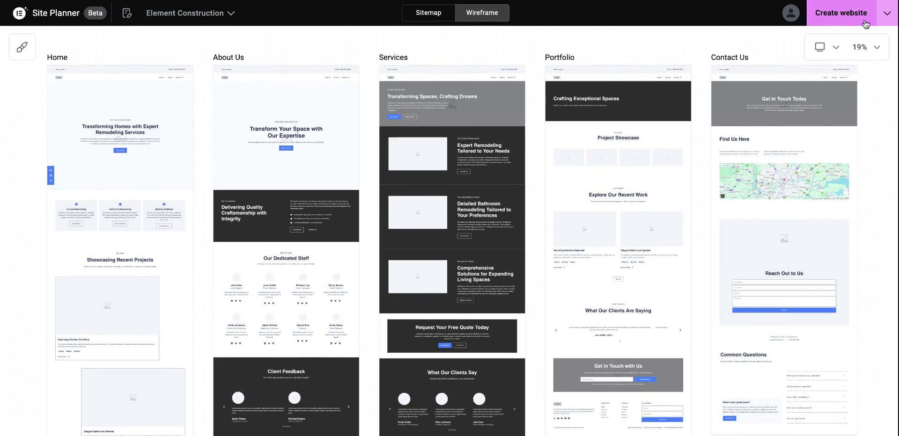
Create the website by importing the kit to an existing WordPress site, choosing to download and apply it manually
{"action": "left_click", "coordinate": [827, 15]}
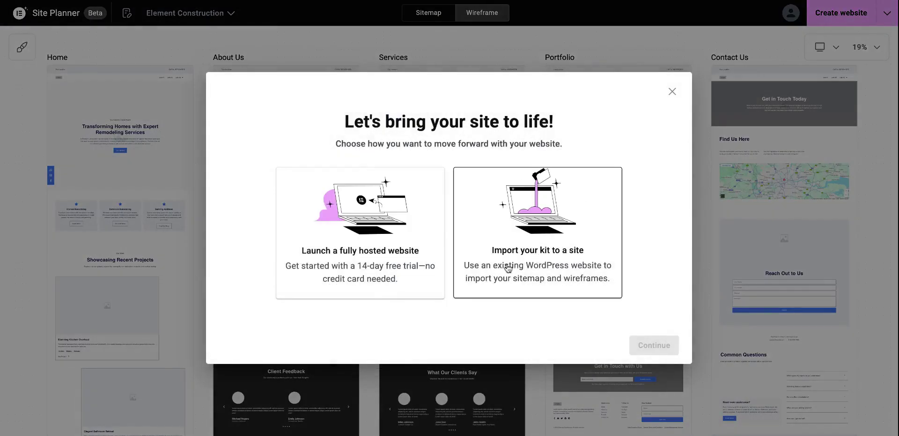
{"action": "left_click", "coordinate": [526, 254]}
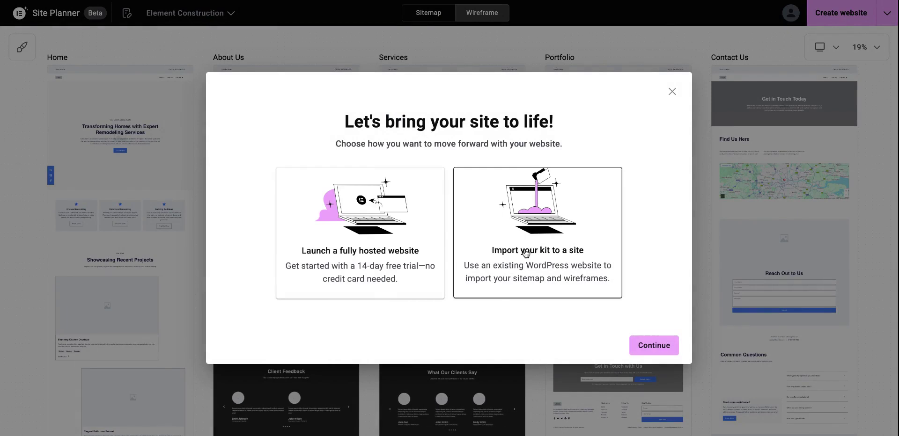
{"action": "left_click", "coordinate": [645, 345]}
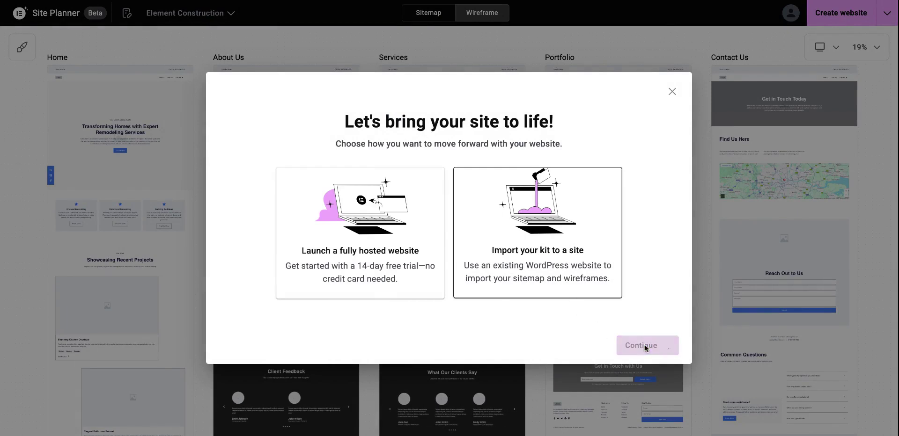
{"action": "left_click", "coordinate": [413, 187]}
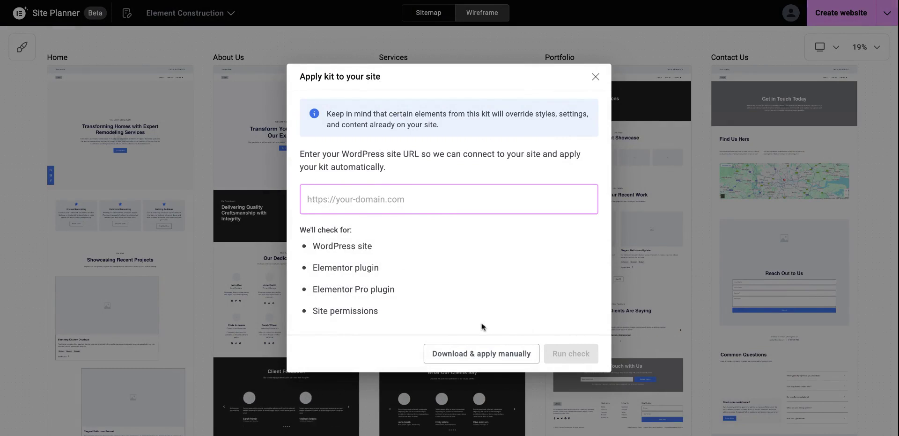
{"action": "left_click", "coordinate": [485, 357]}
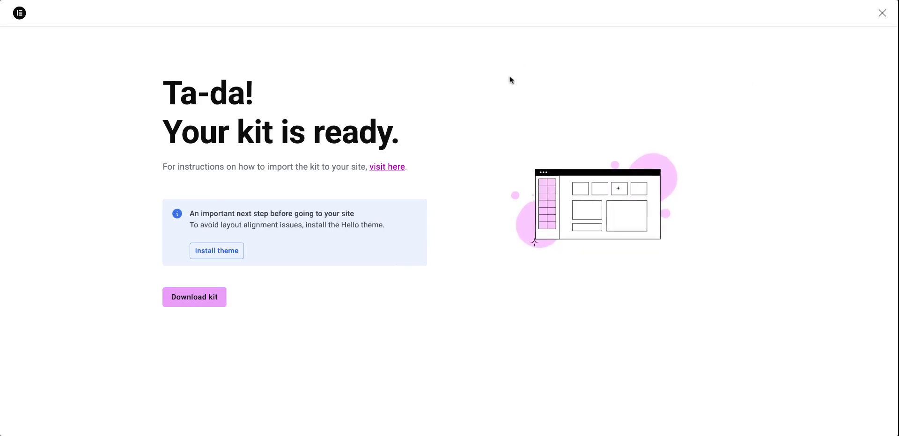
Switch to the WordPress admin and open Elementor's tools for importing and exporting template kits
{"action": "left_click", "coordinate": [425, 1]}
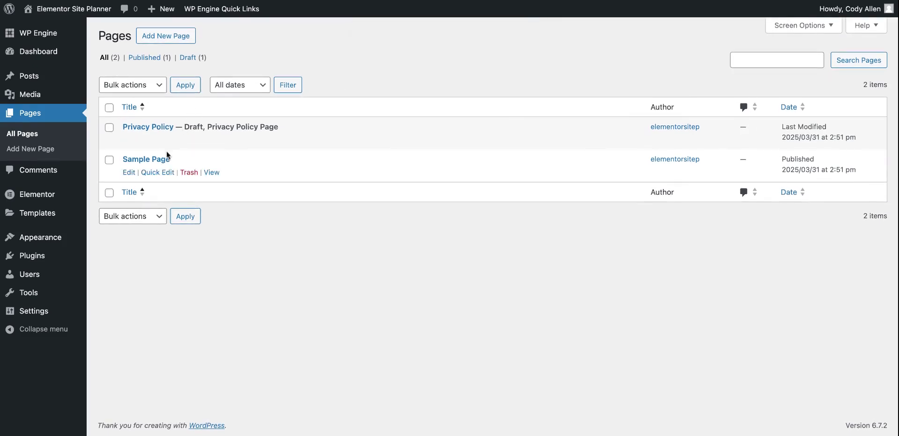
{"action": "mouse_move", "coordinate": [131, 152]}
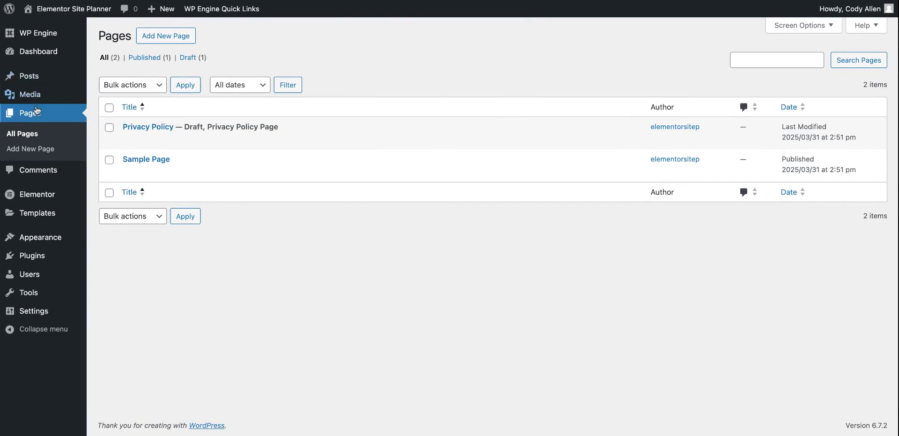
{"action": "mouse_move", "coordinate": [34, 223]}
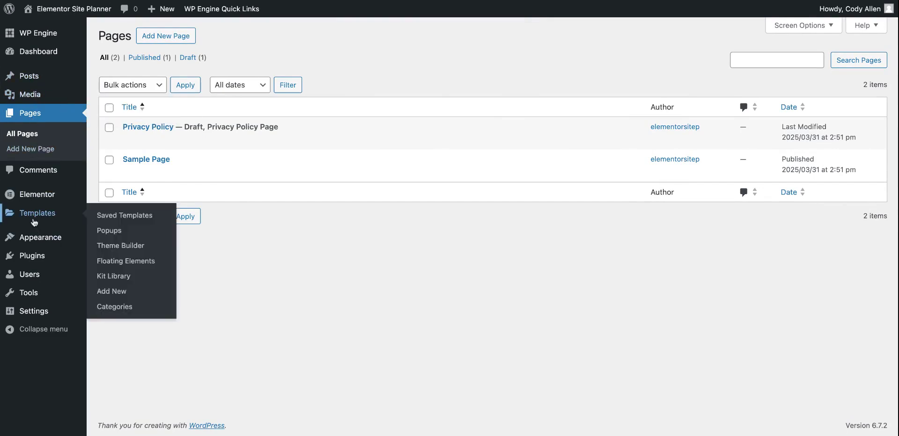
{"action": "mouse_move", "coordinate": [36, 196]}
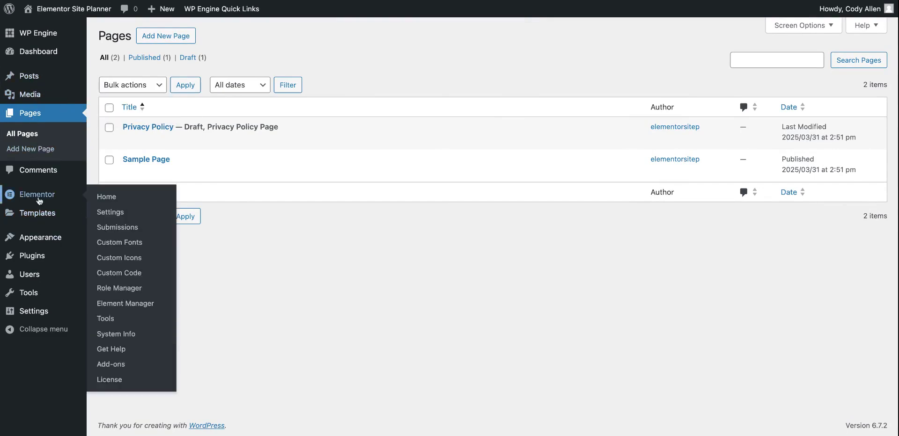
{"action": "left_click", "coordinate": [105, 319]}
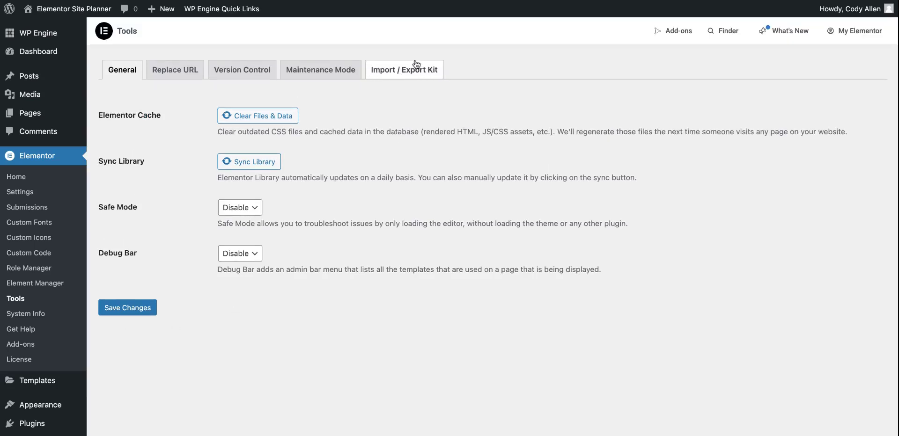
{"action": "left_click", "coordinate": [397, 73]}
{"action": "scroll", "coordinate": [258, 138], "scroll_direction": "down", "scroll_amount": 1}
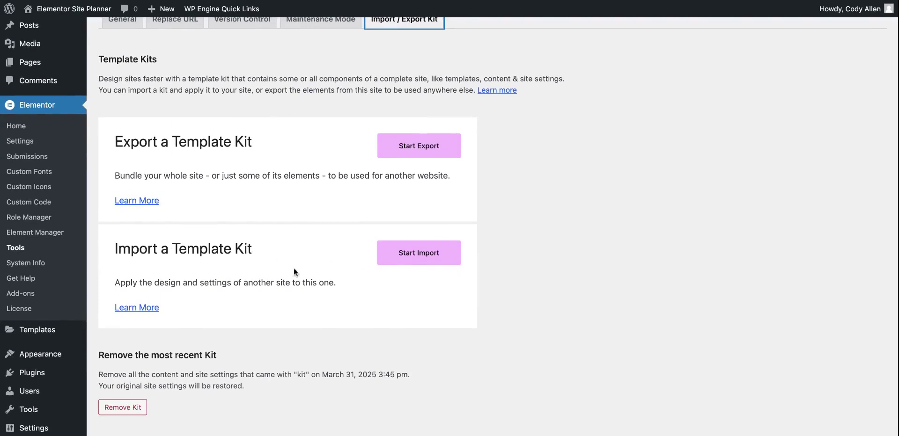
Start a template kit import, upload the kit's ZIP file and continue with the Elementor and Elementor Pro plugins selected
{"action": "left_click", "coordinate": [423, 258]}
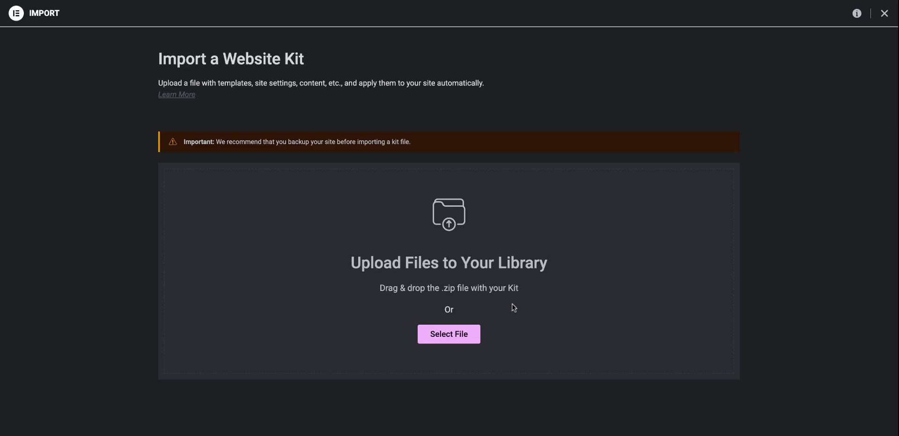
{"action": "left_click", "coordinate": [450, 337]}
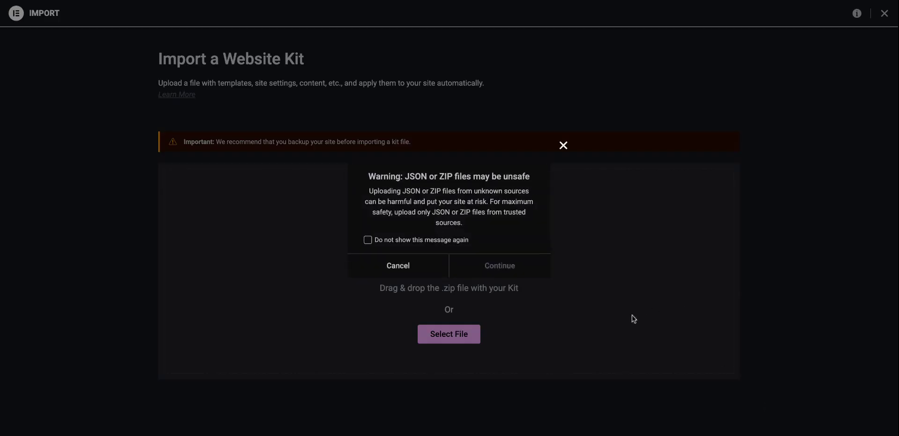
{"action": "left_click", "coordinate": [499, 266]}
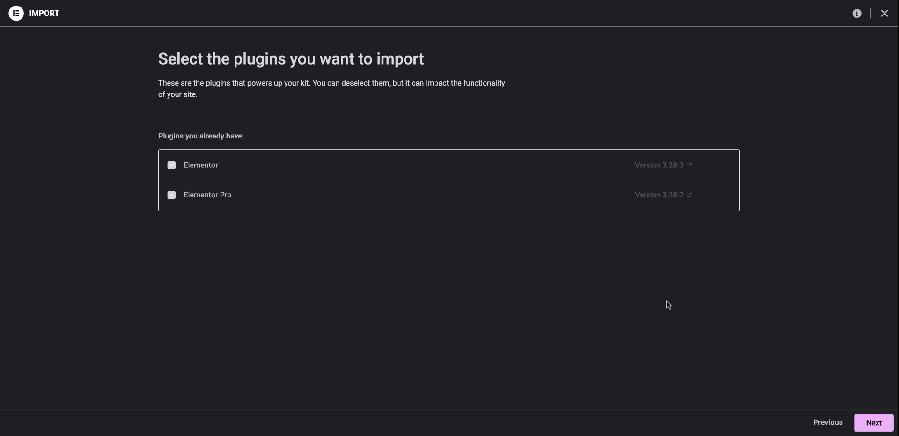
{"action": "left_click", "coordinate": [875, 424]}
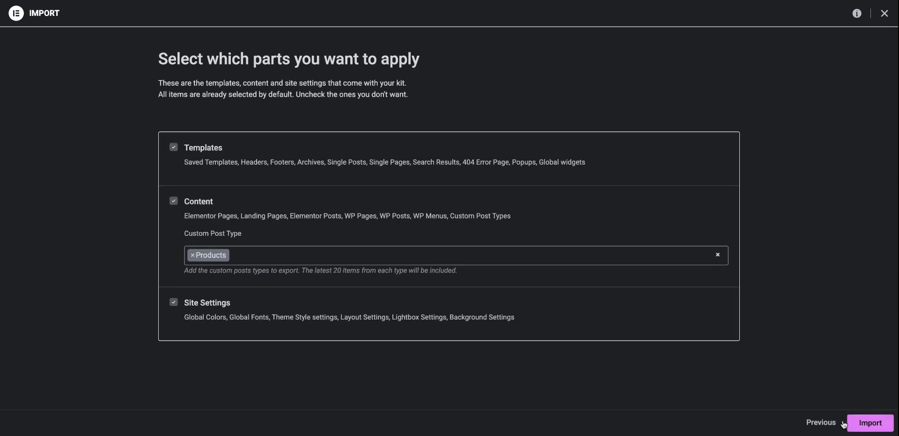
Import the kit's Templates, Content with the Products post type, and Site Settings, and close the import
{"action": "left_click_drag", "start_coordinate": [243, 163], "coordinate": [309, 162]}
{"action": "left_click", "coordinate": [379, 161]}
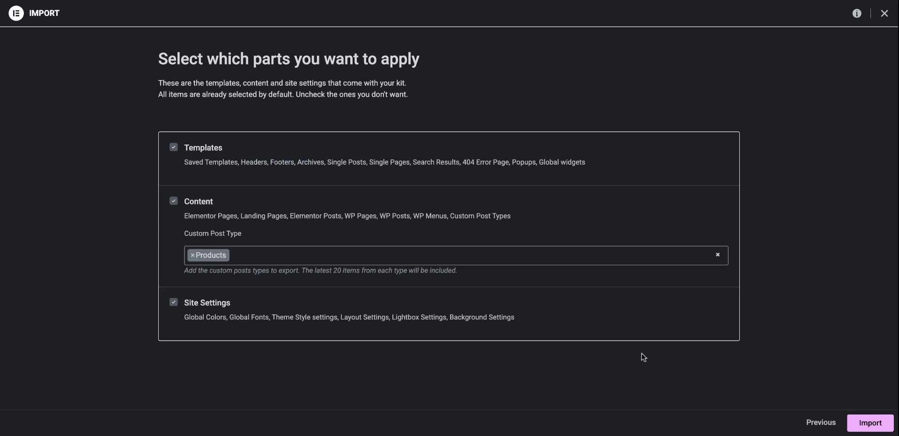
{"action": "left_click", "coordinate": [870, 424]}
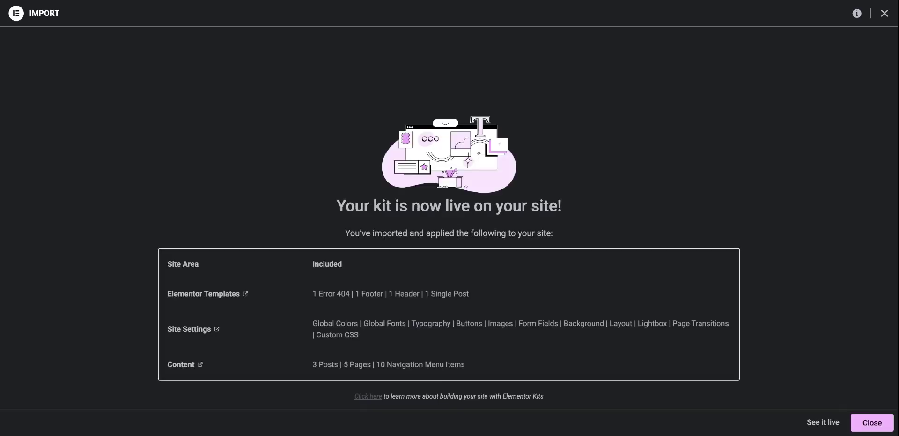
{"action": "left_click_drag", "start_coordinate": [335, 210], "coordinate": [562, 209]}
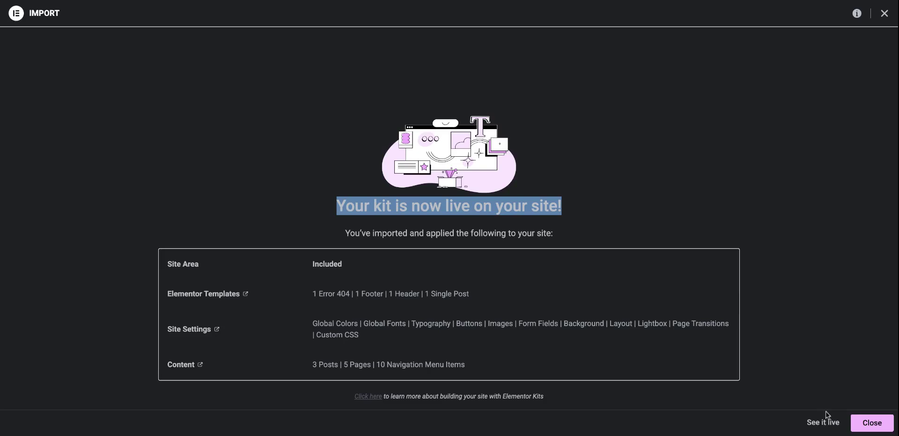
{"action": "left_click", "coordinate": [877, 427]}
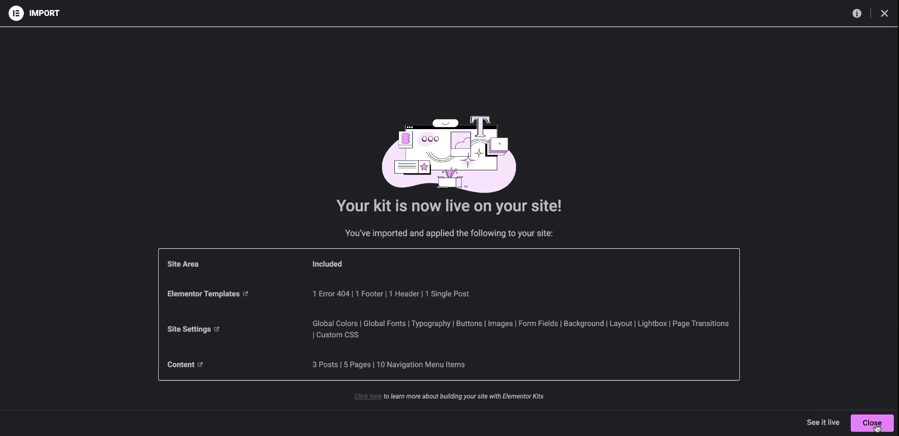
{"action": "left_click", "coordinate": [875, 426]}
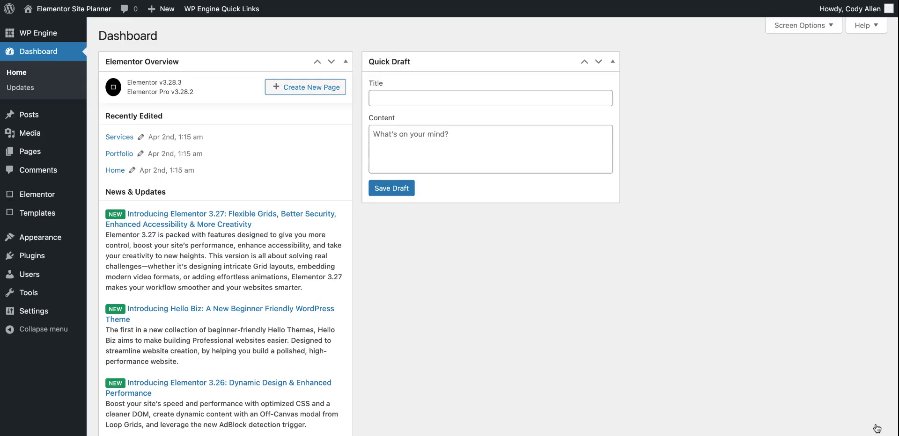
Open the list of the site's pages to check the imported ones, and visit the live site's front page
{"action": "left_click", "coordinate": [33, 155]}
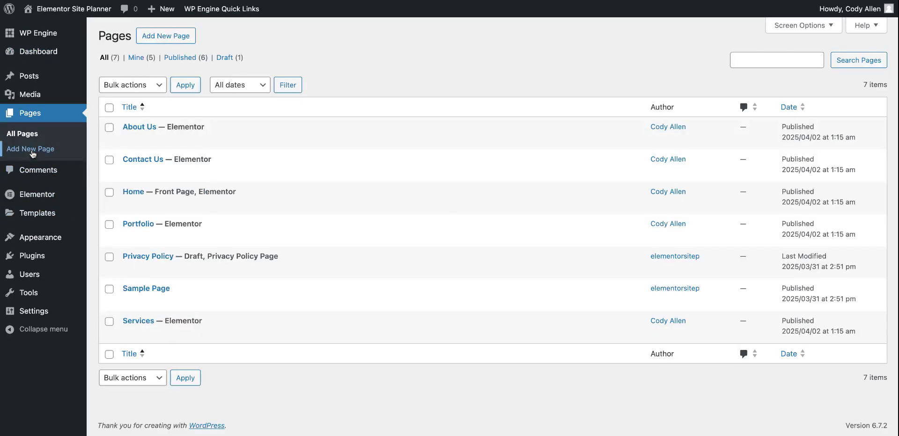
{"action": "mouse_move", "coordinate": [186, 141]}
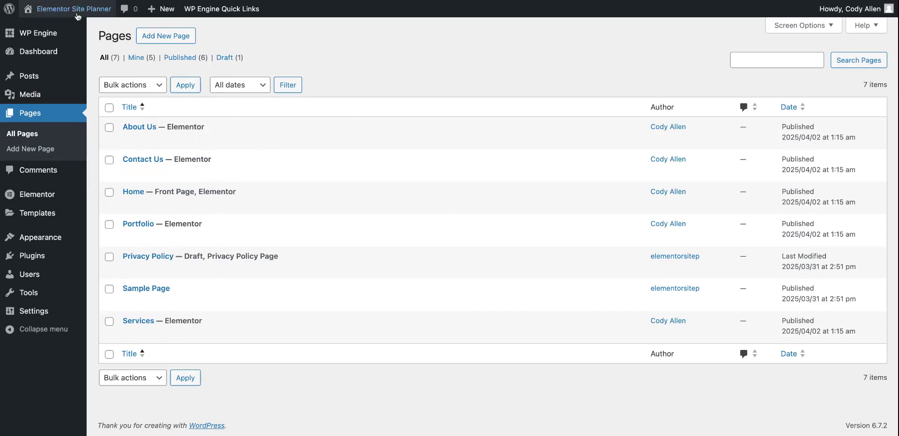
{"action": "mouse_move", "coordinate": [60, 25]}
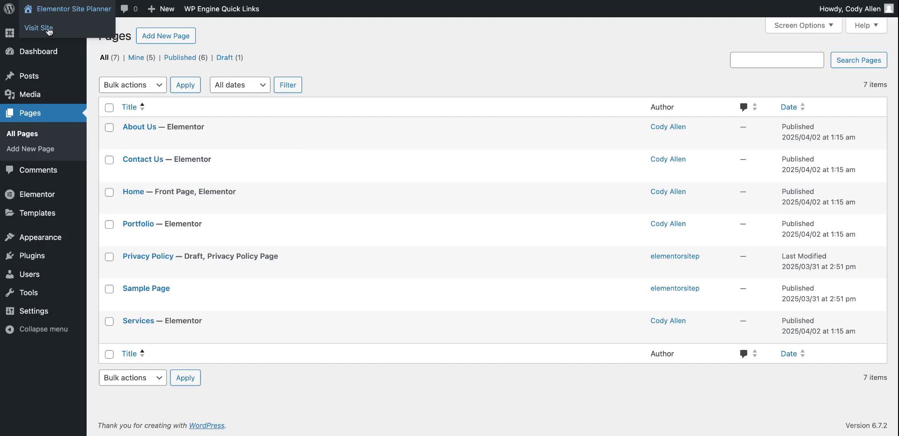
{"action": "left_click", "coordinate": [38, 27]}
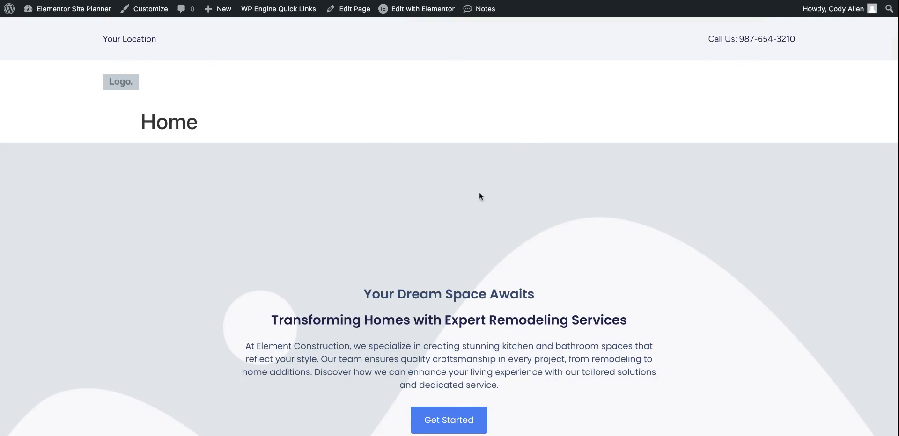
Examine the imported home page from the header and title through the services, projects, testimonials and contact sections to the footer
{"action": "scroll", "coordinate": [479, 192], "scroll_direction": "down", "scroll_amount": 1}
{"action": "scroll", "coordinate": [118, 44], "scroll_direction": "up", "scroll_amount": 1}
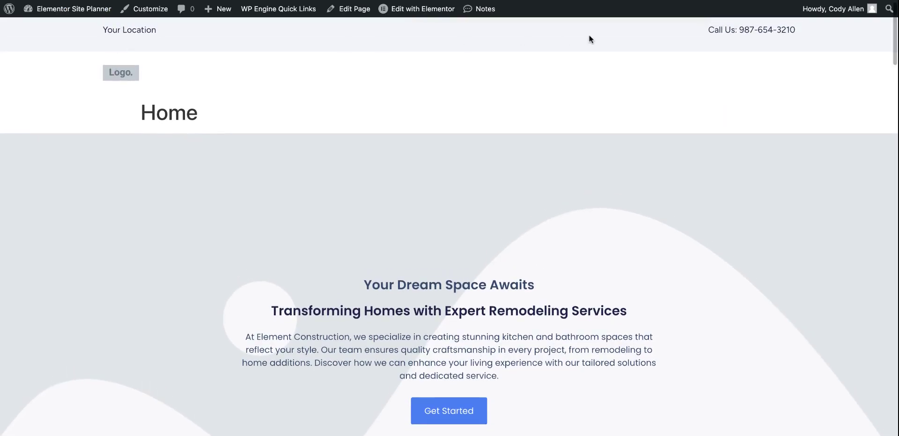
{"action": "scroll", "coordinate": [490, 148], "scroll_direction": "down", "scroll_amount": 2}
{"action": "left_click_drag", "start_coordinate": [198, 66], "coordinate": [127, 64]}
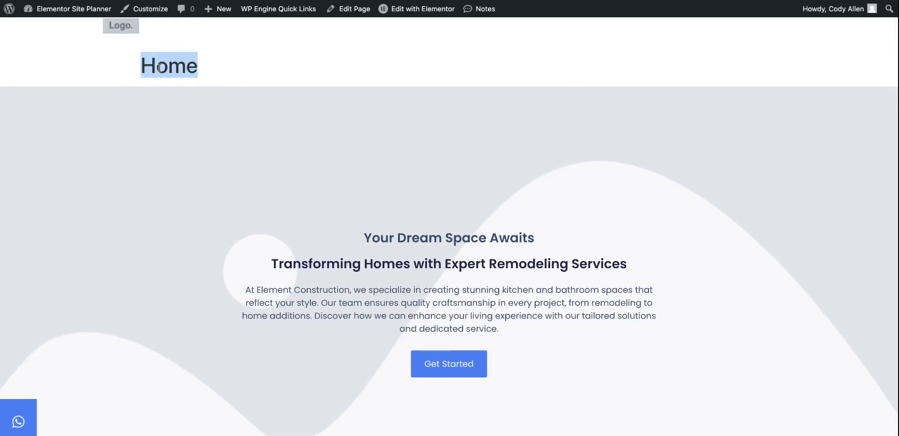
{"action": "scroll", "coordinate": [347, 187], "scroll_direction": "down", "scroll_amount": 5}
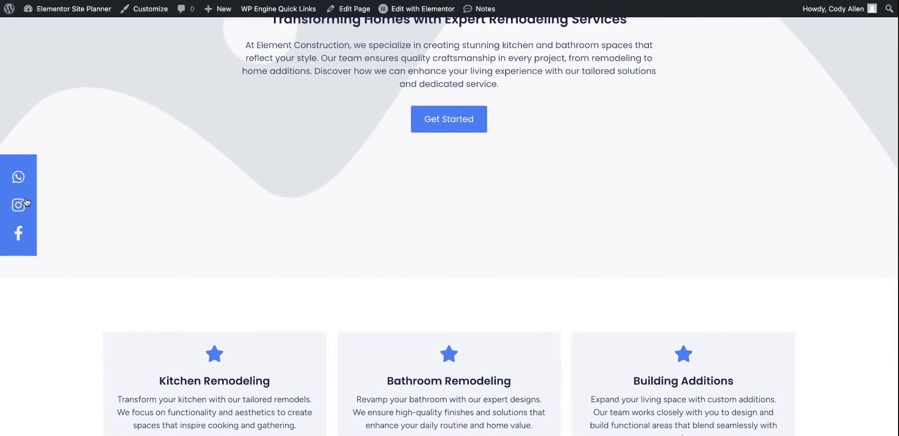
{"action": "scroll", "coordinate": [480, 234], "scroll_direction": "down", "scroll_amount": 4}
{"action": "scroll", "coordinate": [483, 228], "scroll_direction": "down", "scroll_amount": 10}
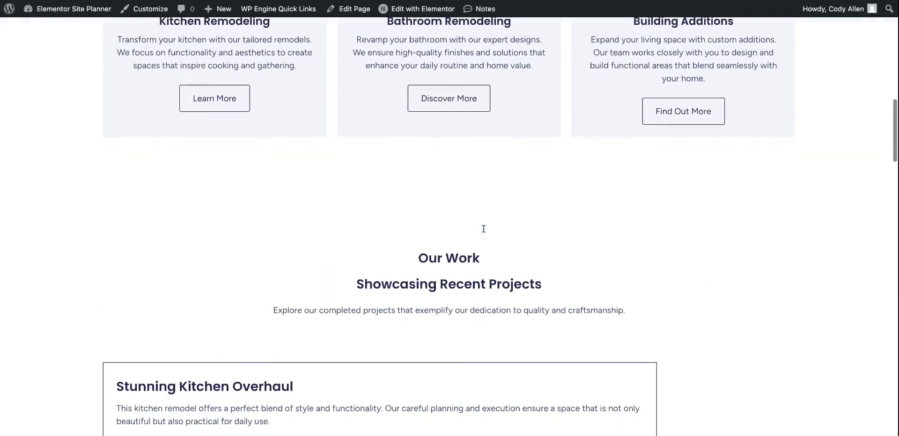
{"action": "scroll", "coordinate": [484, 229], "scroll_direction": "down", "scroll_amount": 11}
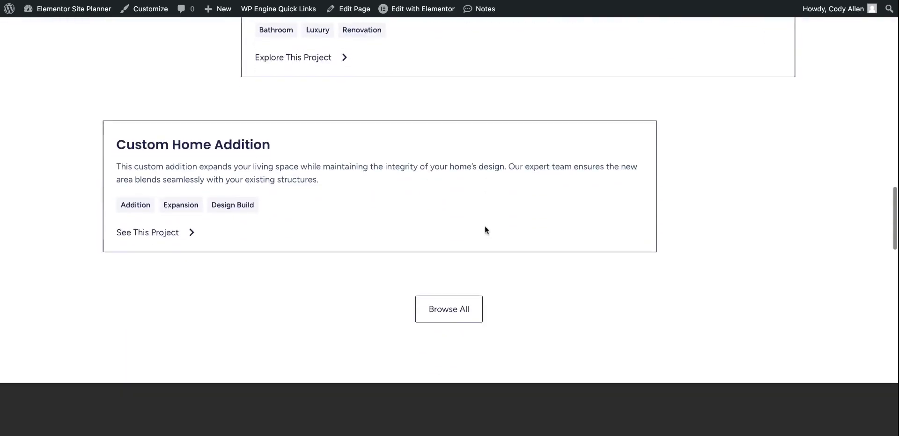
{"action": "scroll", "coordinate": [485, 225], "scroll_direction": "down", "scroll_amount": 10}
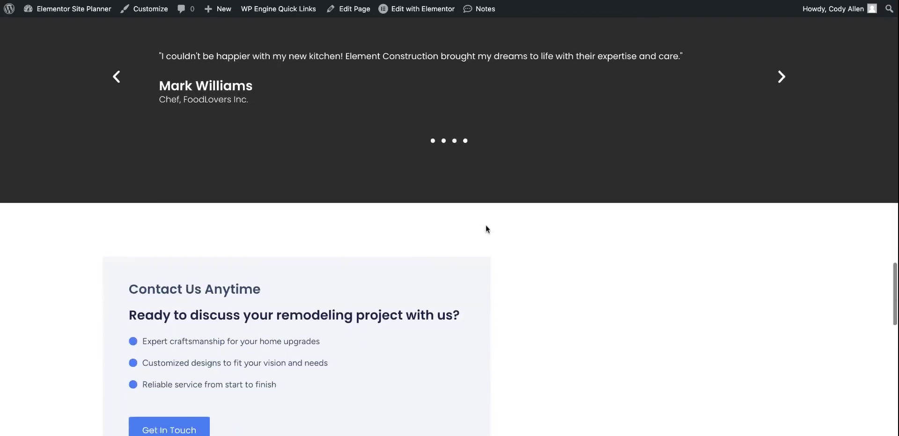
{"action": "scroll", "coordinate": [485, 227], "scroll_direction": "down", "scroll_amount": 6}
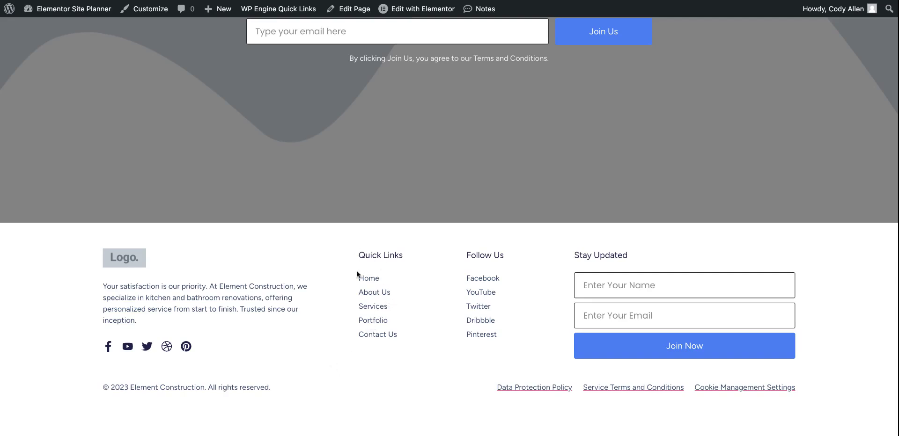
Test the About Us quick link in the footer and check the header area of the page it leads to
{"action": "left_click", "coordinate": [369, 297]}
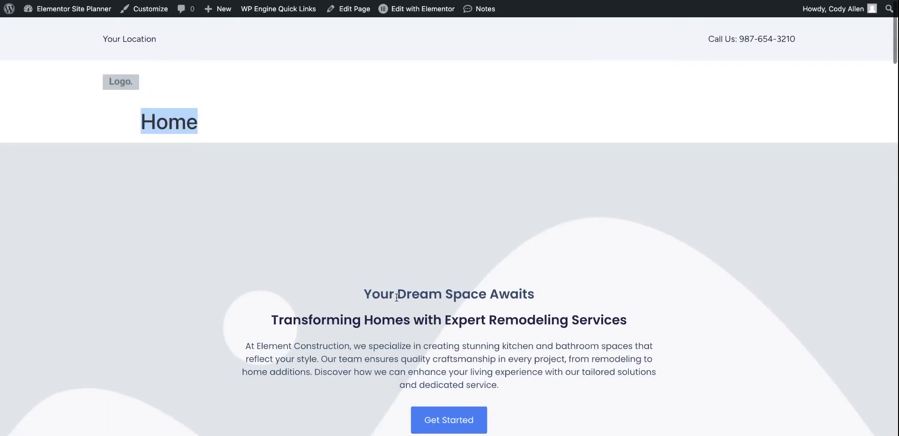
{"action": "scroll", "coordinate": [493, 240], "scroll_direction": "down", "scroll_amount": 1}
{"action": "scroll", "coordinate": [494, 238], "scroll_direction": "up", "scroll_amount": 1}
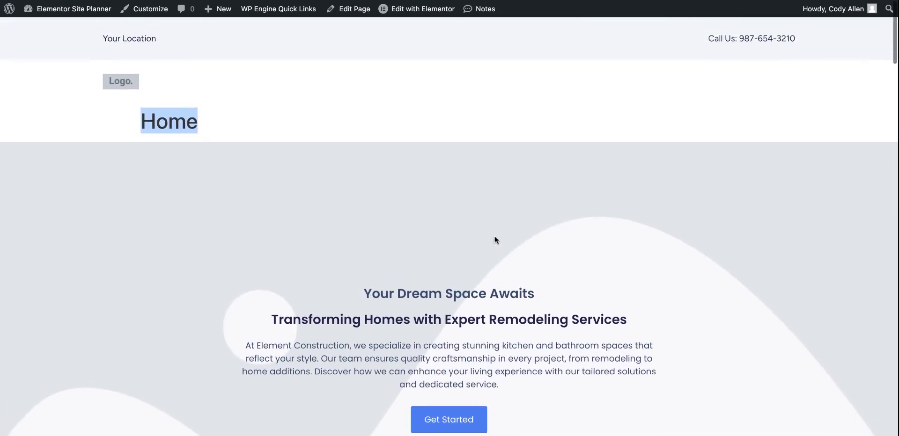
{"action": "scroll", "coordinate": [484, 240], "scroll_direction": "down", "scroll_amount": 3}
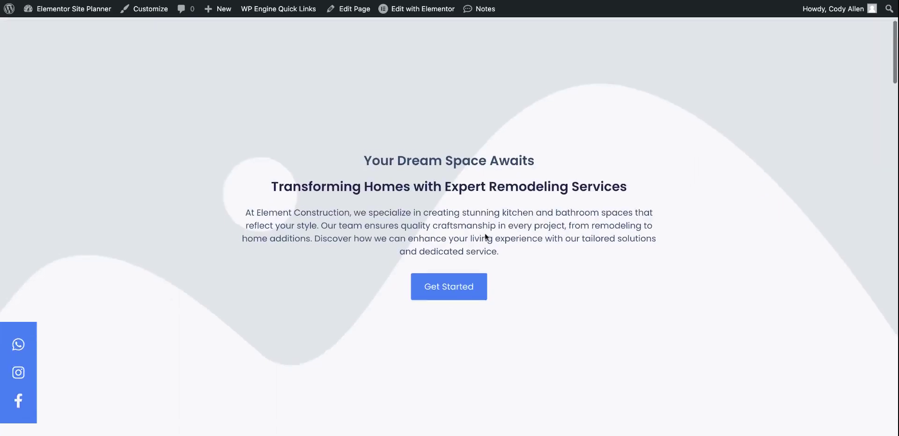
{"action": "scroll", "coordinate": [461, 277], "scroll_direction": "up", "scroll_amount": 3}
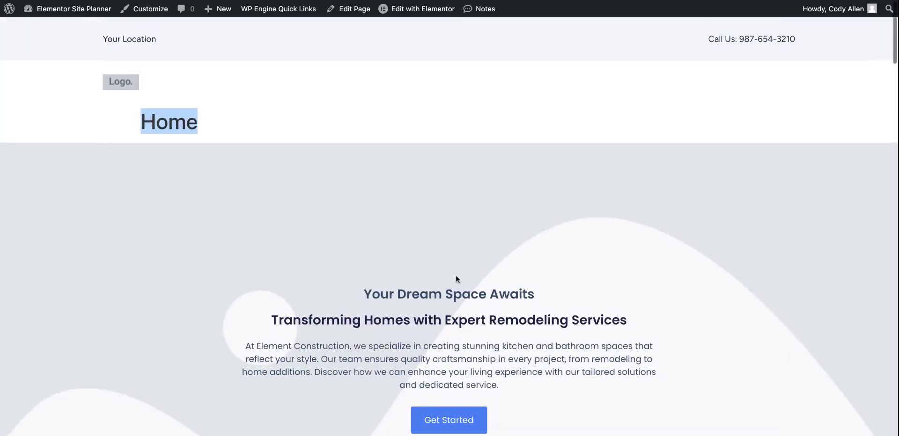
Re-examine the home page's hero, the three remodeling service cards and the Our Work section for layout and content
{"action": "left_click", "coordinate": [405, 216]}
{"action": "scroll", "coordinate": [400, 216], "scroll_direction": "down", "scroll_amount": 6}
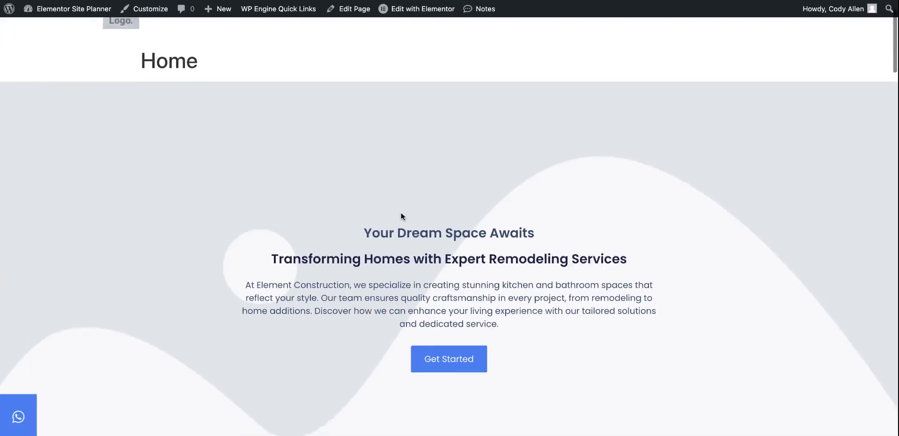
{"action": "scroll", "coordinate": [403, 219], "scroll_direction": "up", "scroll_amount": 1}
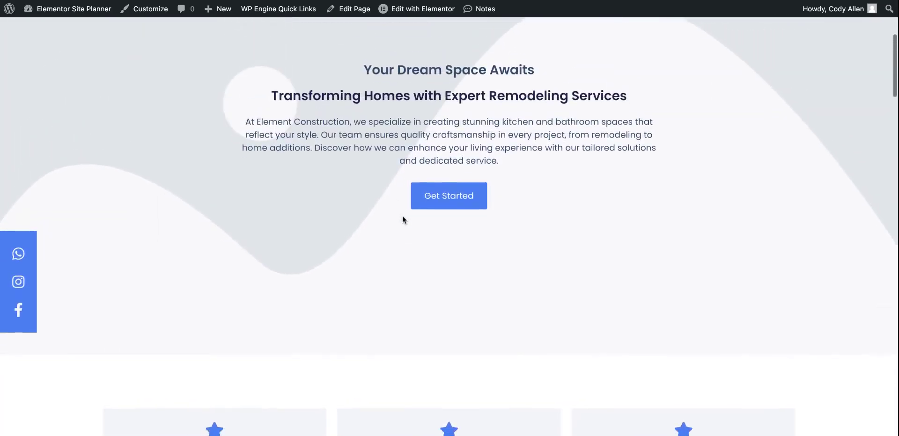
{"action": "scroll", "coordinate": [403, 219], "scroll_direction": "down", "scroll_amount": 10}
{"action": "scroll", "coordinate": [368, 160], "scroll_direction": "down", "scroll_amount": 1}
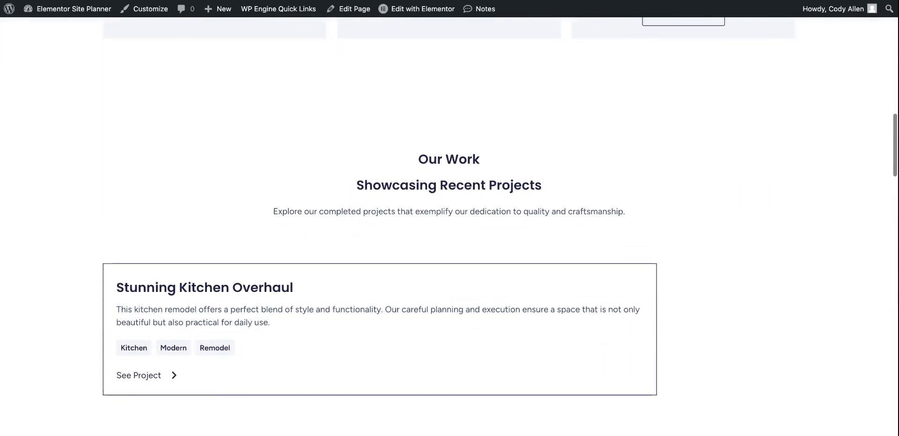
{"action": "scroll", "coordinate": [368, 170], "scroll_direction": "up", "scroll_amount": 1}
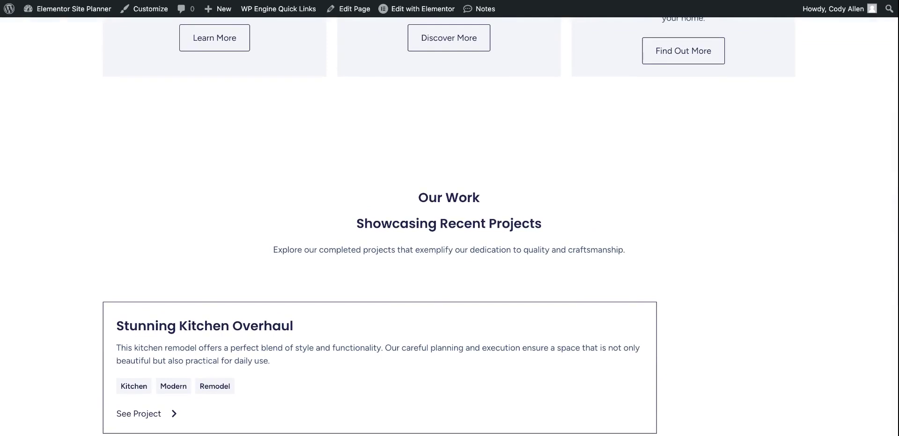
{"action": "scroll", "coordinate": [369, 171], "scroll_direction": "up", "scroll_amount": 3}
{"action": "scroll", "coordinate": [329, 161], "scroll_direction": "up", "scroll_amount": 7}
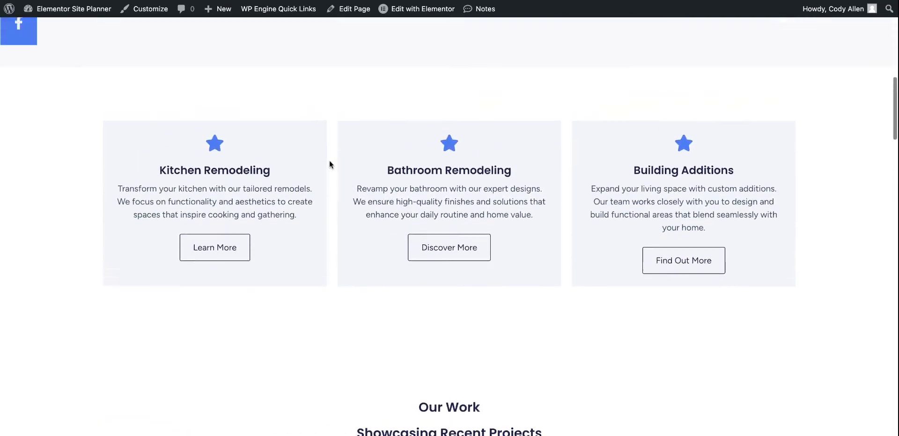
{"action": "scroll", "coordinate": [448, 226], "scroll_direction": "up", "scroll_amount": 1}
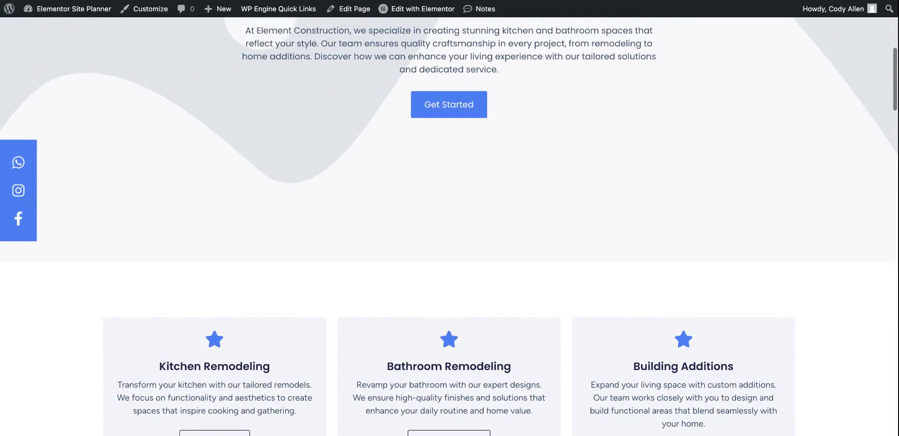
{"action": "scroll", "coordinate": [448, 227], "scroll_direction": "up", "scroll_amount": 3}
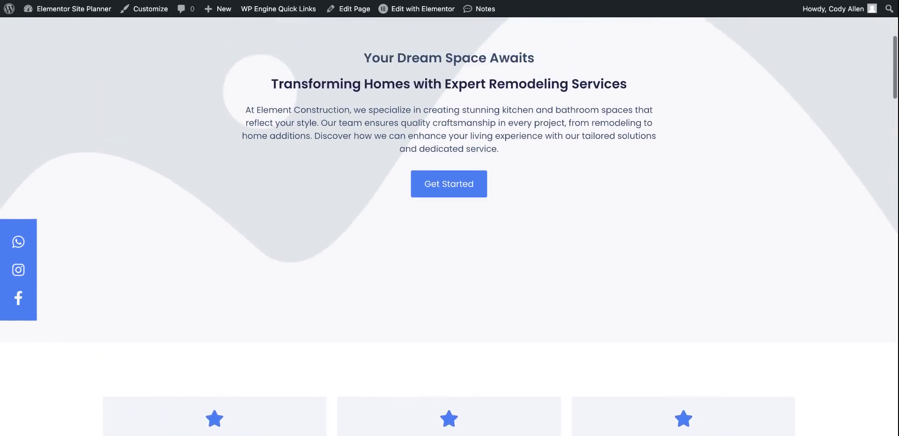